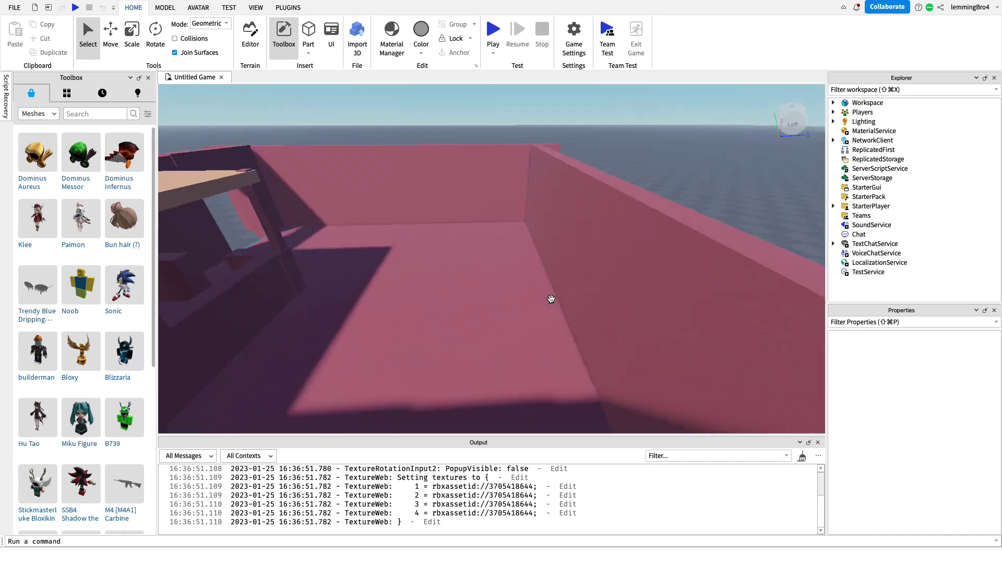
{"action": "key", "text": "w"}
{"action": "right_click_drag", "start_coordinate": [551, 299], "coordinate": [551, 300]}
{"action": "key", "text": "s"}
{"action": "key", "text": "w"}
{"action": "key", "text": "w"}
{"action": "key", "text": "w"}
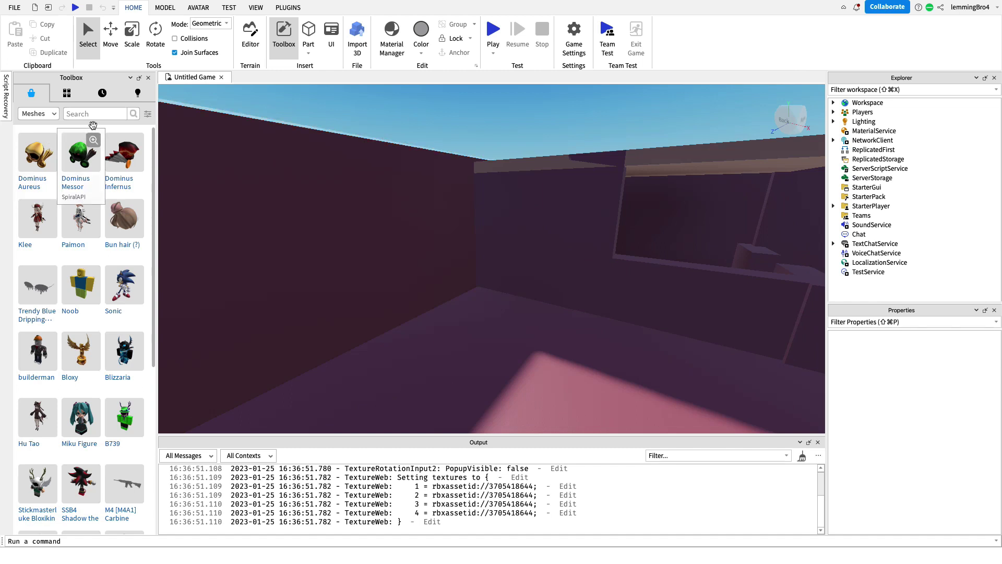
Search the toolbox meshes for "doors" and look through the results.
{"action": "left_click", "coordinate": [96, 118]}
{"action": "type", "text": "doors"}
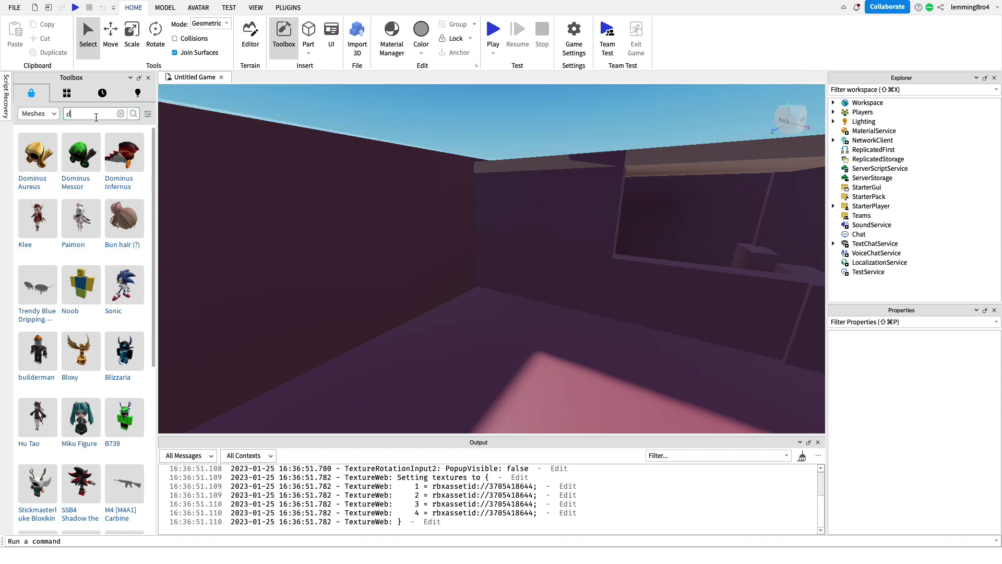
{"action": "key", "text": "Return"}
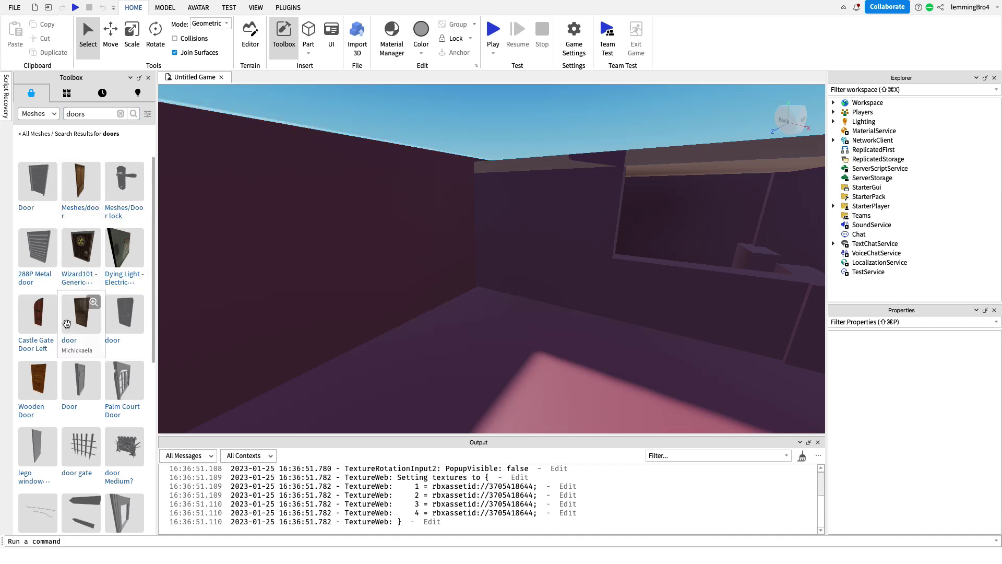
{"action": "scroll", "coordinate": [79, 261], "scroll_direction": "down", "scroll_amount": 6}
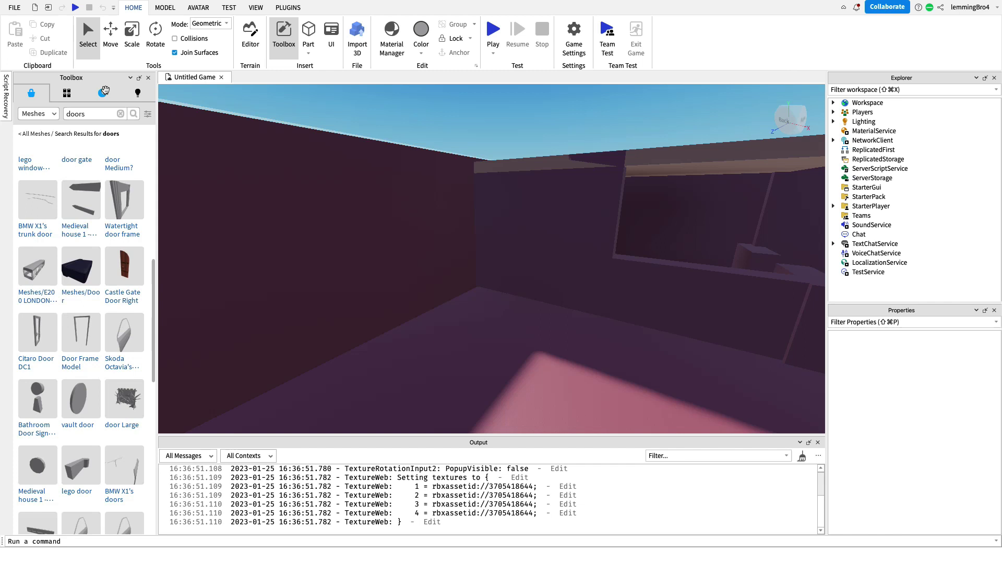
Extend the mesh search to "doors flooring".
{"action": "left_click", "coordinate": [100, 116]}
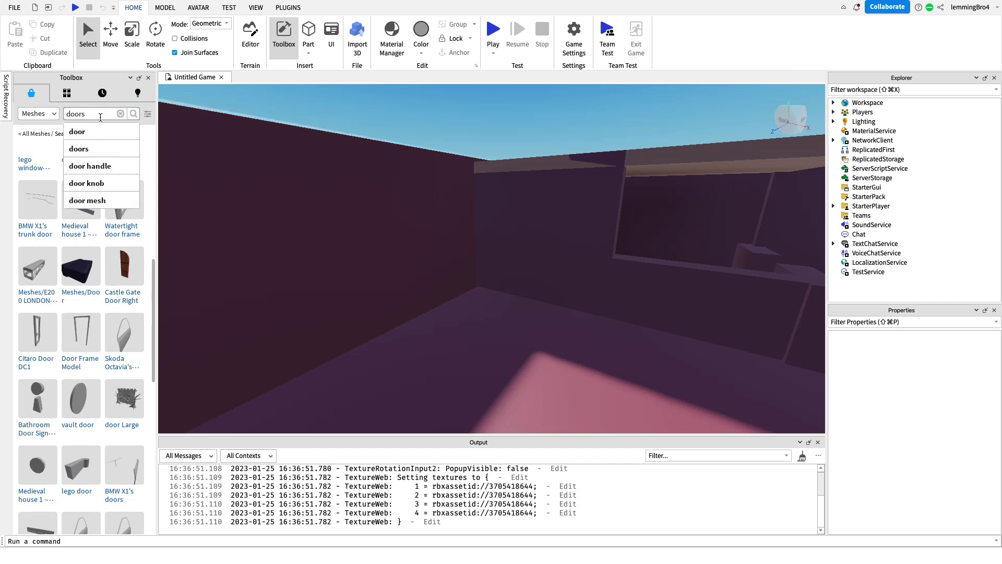
{"action": "type", "text": "flo"}
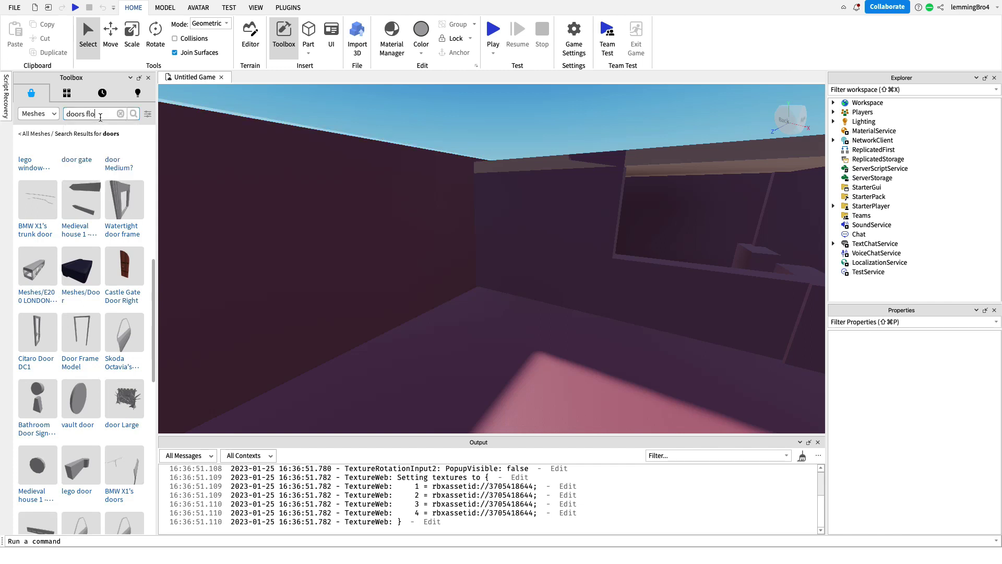
{"action": "type", "text": "oring"}
{"action": "key", "text": "Return"}
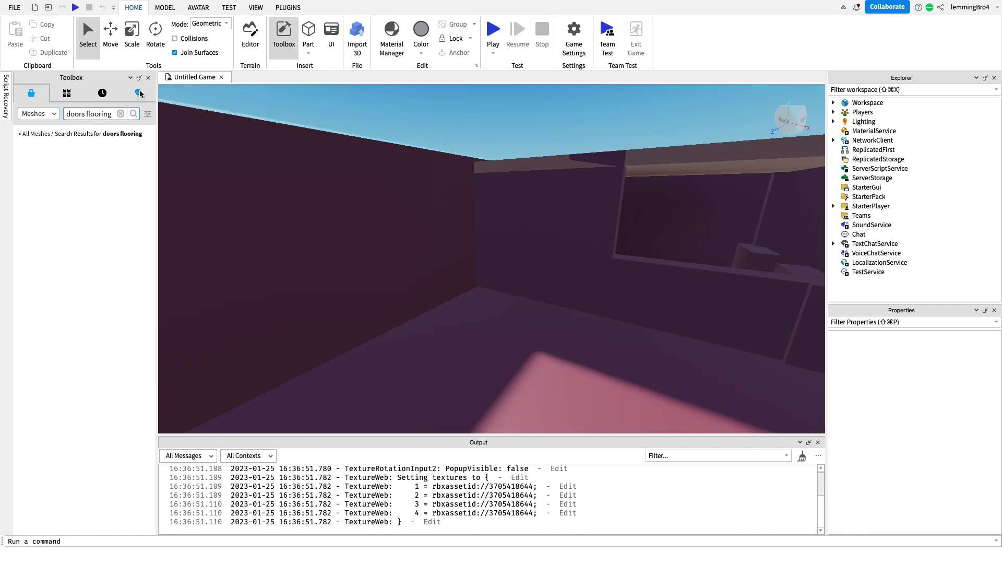
Shorten the mesh search to "flooring" and run it.
{"action": "key", "text": "BackSpace"}
{"action": "key", "text": "BackSpace"}
{"action": "key", "text": "BackSpace"}
{"action": "key", "text": "BackSpace"}
{"action": "key", "text": "BackSpace"}
{"action": "key", "text": "BackSpace"}
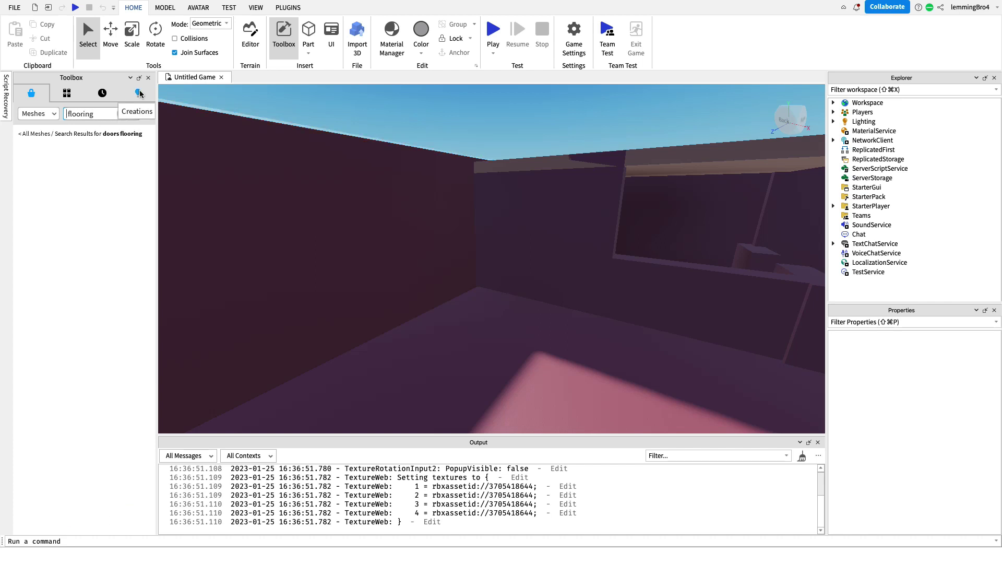
{"action": "key", "text": "Return"}
{"action": "mouse_move", "coordinate": [97, 186]}
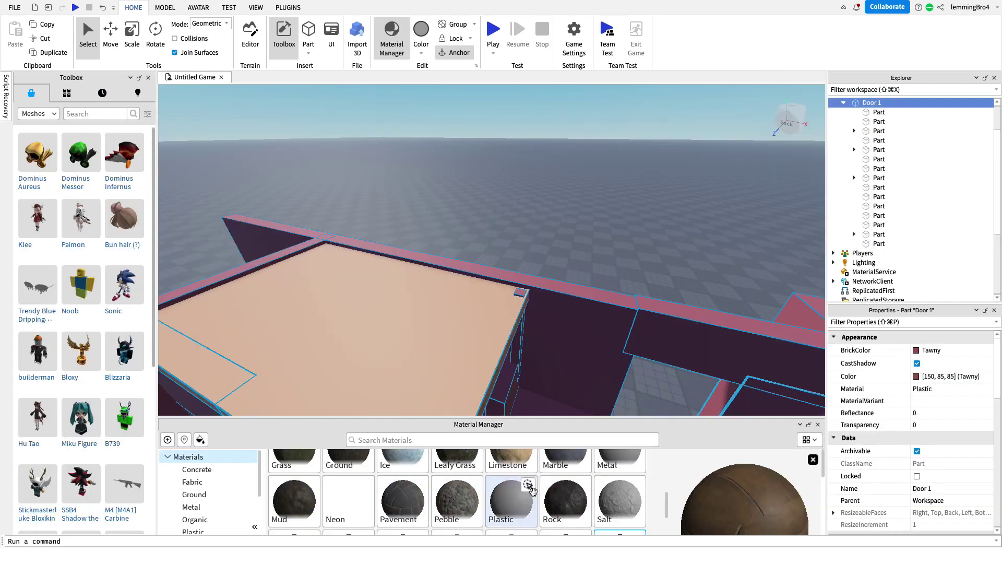
Apply the Wood Planks material to the selected Door 1 part, which forms the room's floor.
{"action": "scroll", "coordinate": [696, 505], "scroll_direction": "down", "scroll_amount": 5}
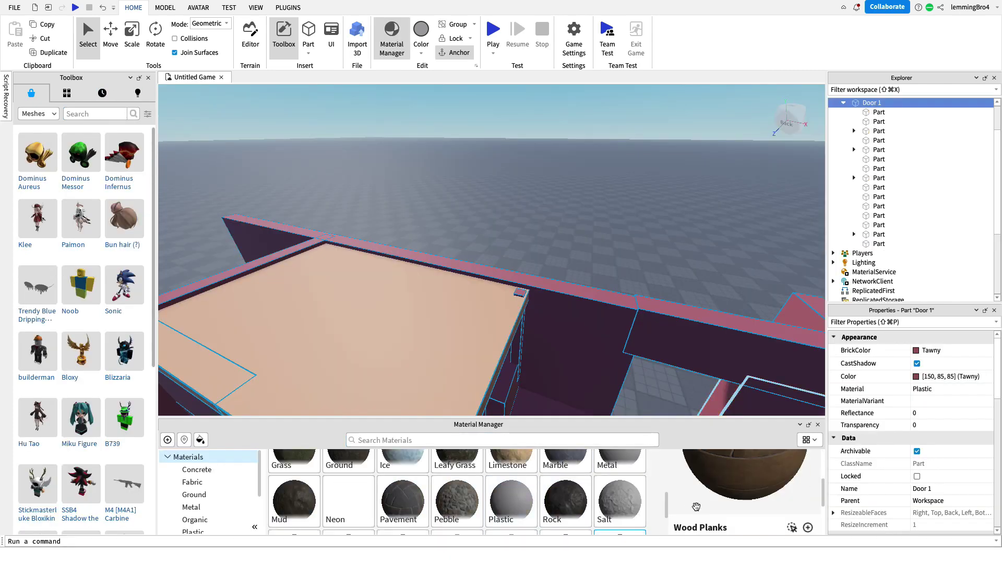
{"action": "scroll", "coordinate": [748, 502], "scroll_direction": "up", "scroll_amount": 4}
{"action": "scroll", "coordinate": [619, 511], "scroll_direction": "down", "scroll_amount": 2}
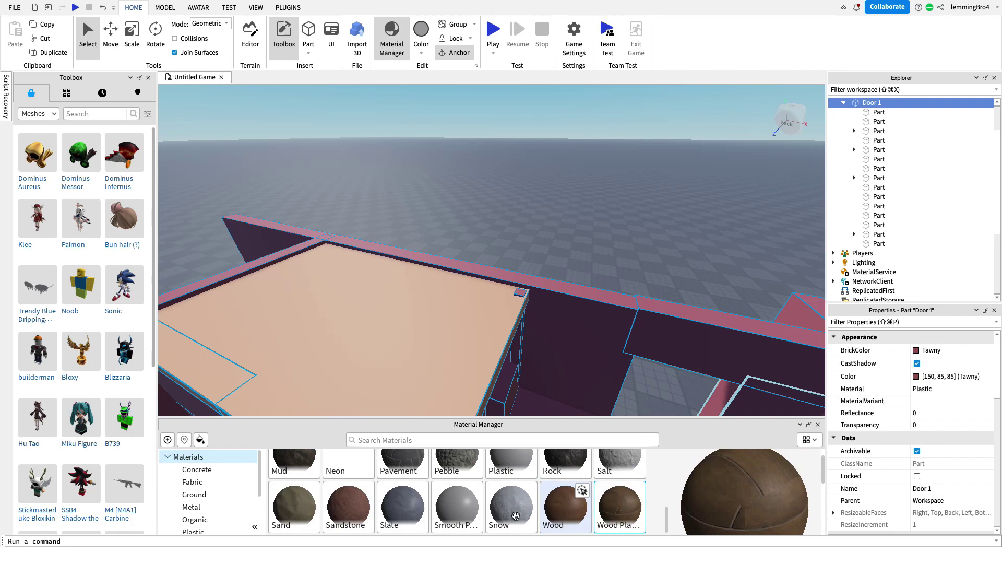
{"action": "left_click", "coordinate": [637, 485]}
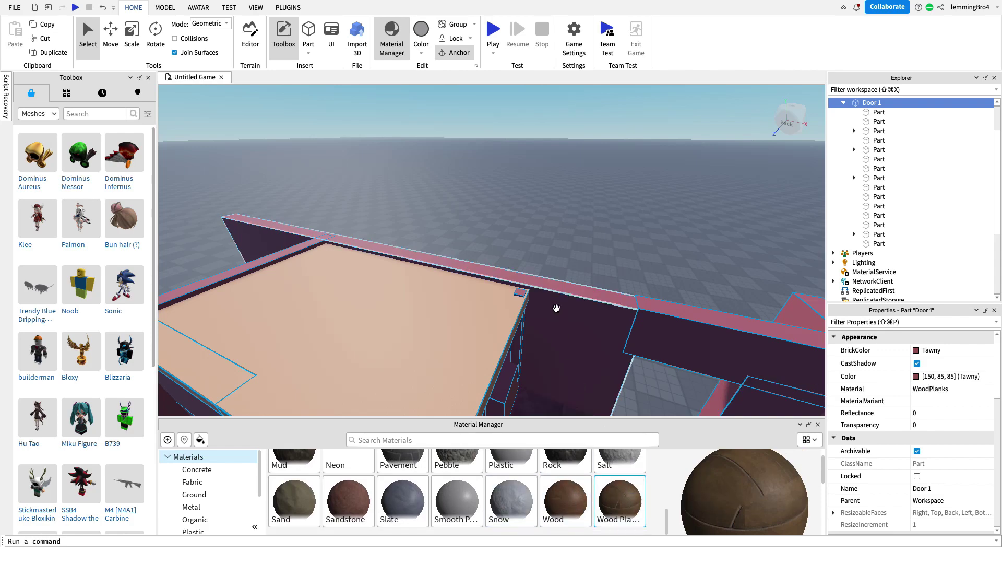
{"action": "right_click_drag", "start_coordinate": [557, 306], "coordinate": [558, 307]}
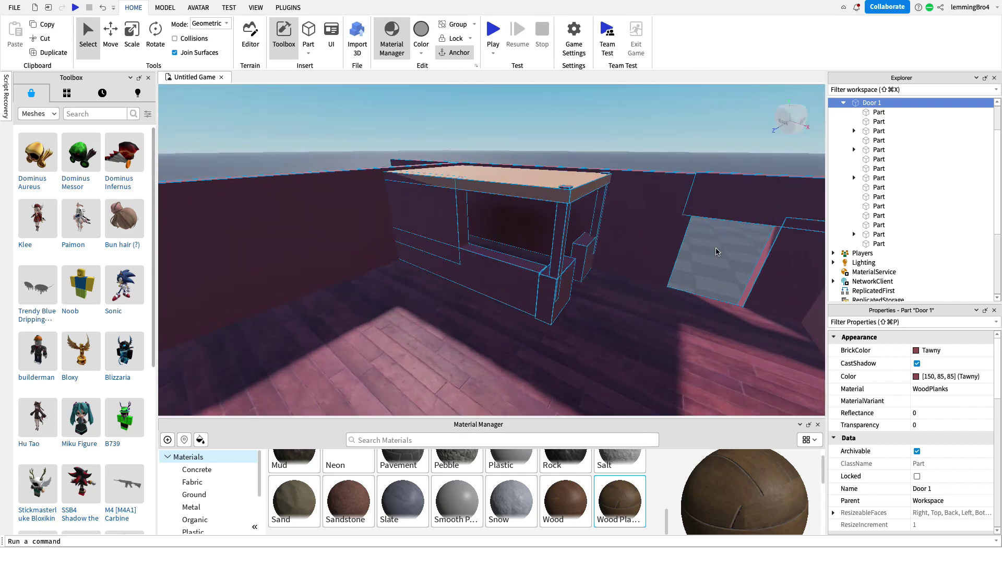
Find the DOOR mesh by searching the toolbox meshes for "door" and insert it at the room's doorway.
{"action": "left_click", "coordinate": [566, 103]}
{"action": "right_click_drag", "start_coordinate": [565, 106], "coordinate": [563, 117]}
{"action": "scroll", "coordinate": [563, 118], "scroll_direction": "down", "scroll_amount": 3}
{"action": "scroll", "coordinate": [562, 118], "scroll_direction": "up", "scroll_amount": 4}
{"action": "left_click", "coordinate": [80, 114]}
{"action": "type", "text": "door"}
{"action": "key", "text": "Return"}
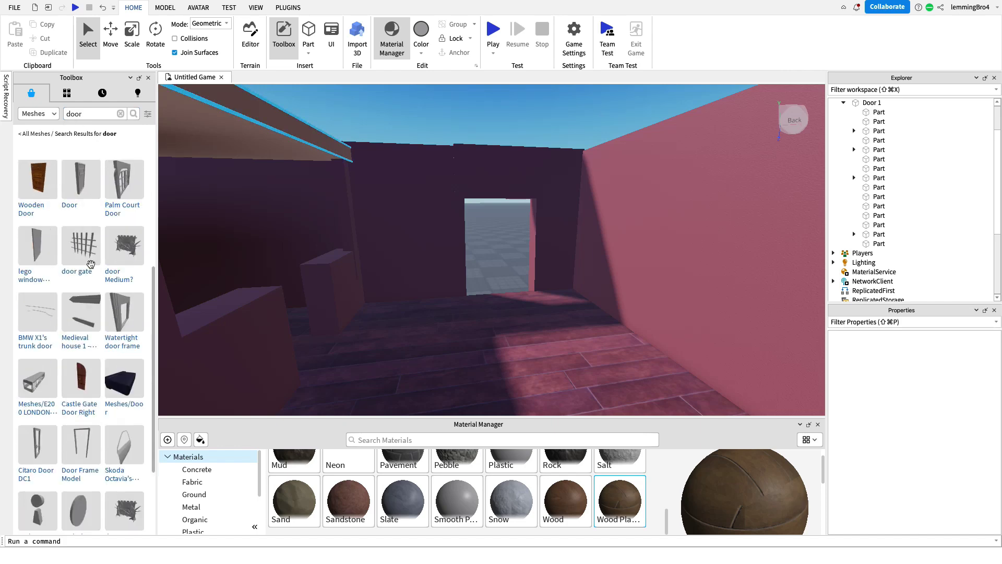
{"action": "scroll", "coordinate": [91, 264], "scroll_direction": "down", "scroll_amount": 6}
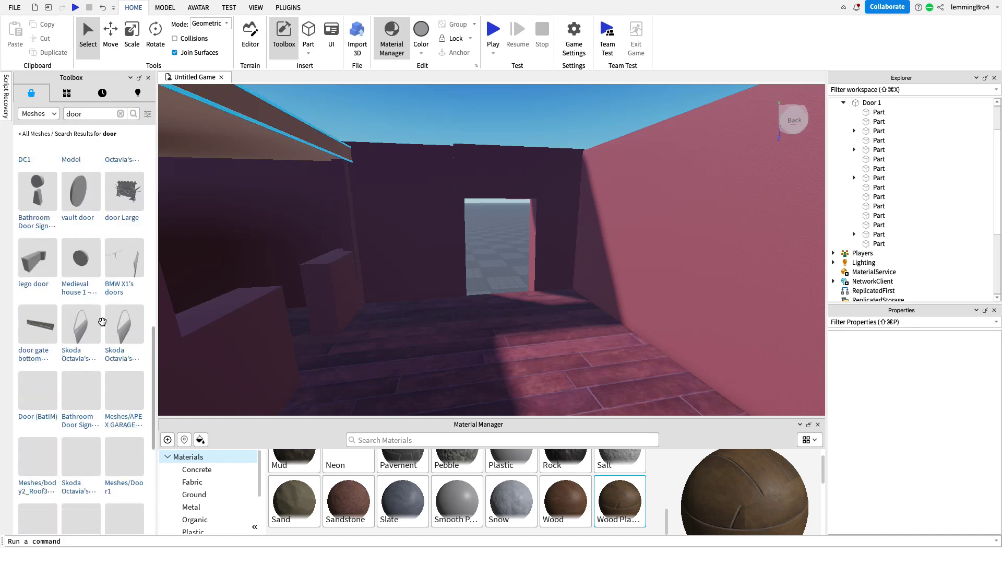
{"action": "scroll", "coordinate": [102, 321], "scroll_direction": "down", "scroll_amount": 4}
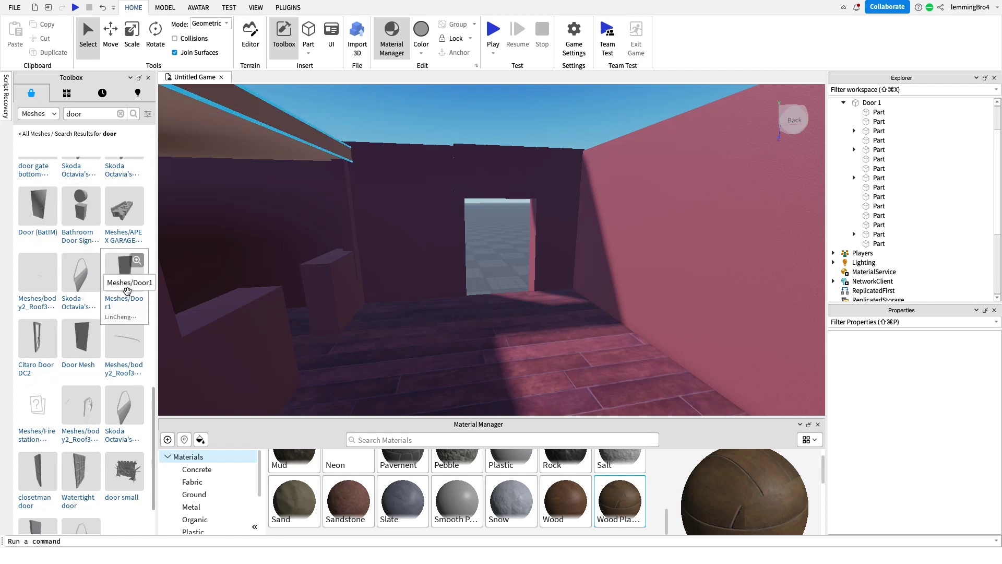
{"action": "scroll", "coordinate": [107, 399], "scroll_direction": "down", "scroll_amount": 2}
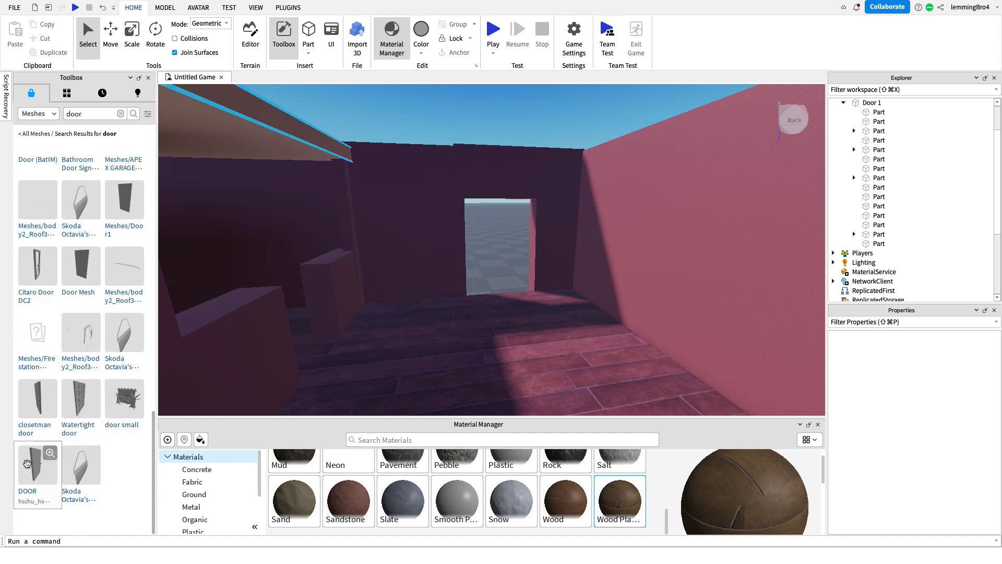
{"action": "left_click_drag", "start_coordinate": [28, 464], "coordinate": [543, 361]}
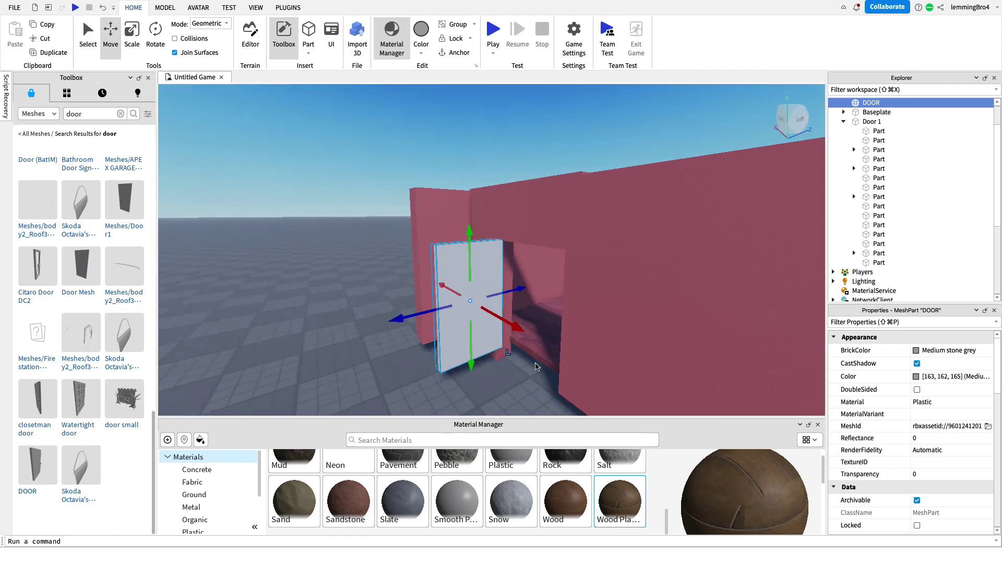
{"action": "left_click", "coordinate": [462, 371]}
{"action": "left_click", "coordinate": [535, 356]}
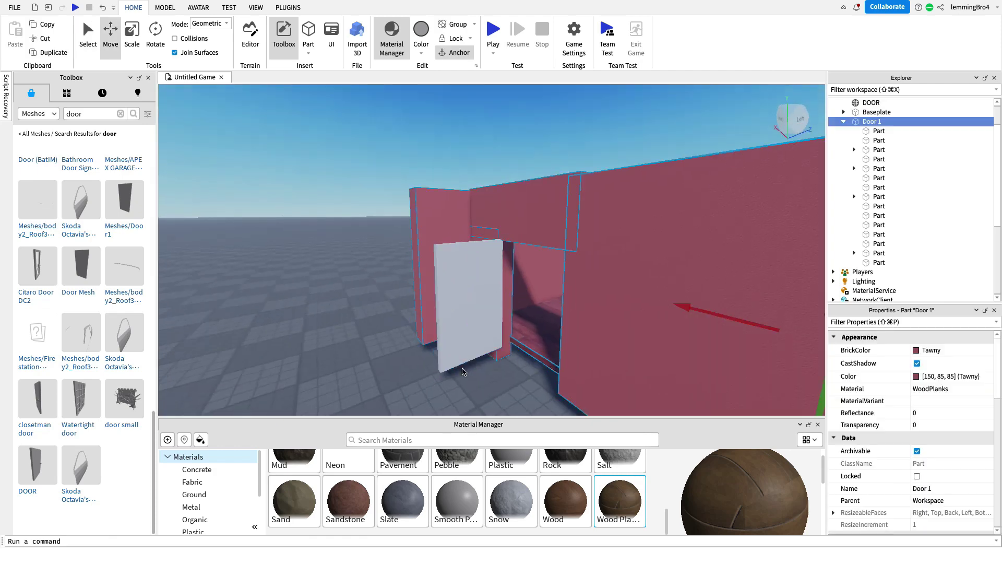
{"action": "left_click", "coordinate": [364, 347]}
Add a SpotLight effect to the nougat-coloured roof part above the reception booth.
{"action": "right_click_drag", "start_coordinate": [363, 348], "coordinate": [338, 366]}
{"action": "key", "text": "w"}
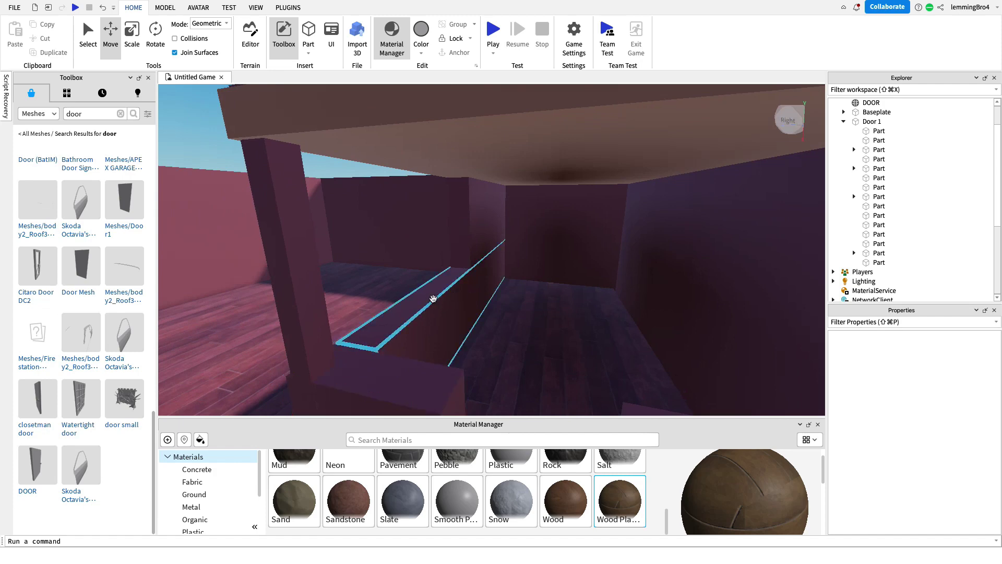
{"action": "scroll", "coordinate": [492, 251], "scroll_direction": "down", "scroll_amount": 3}
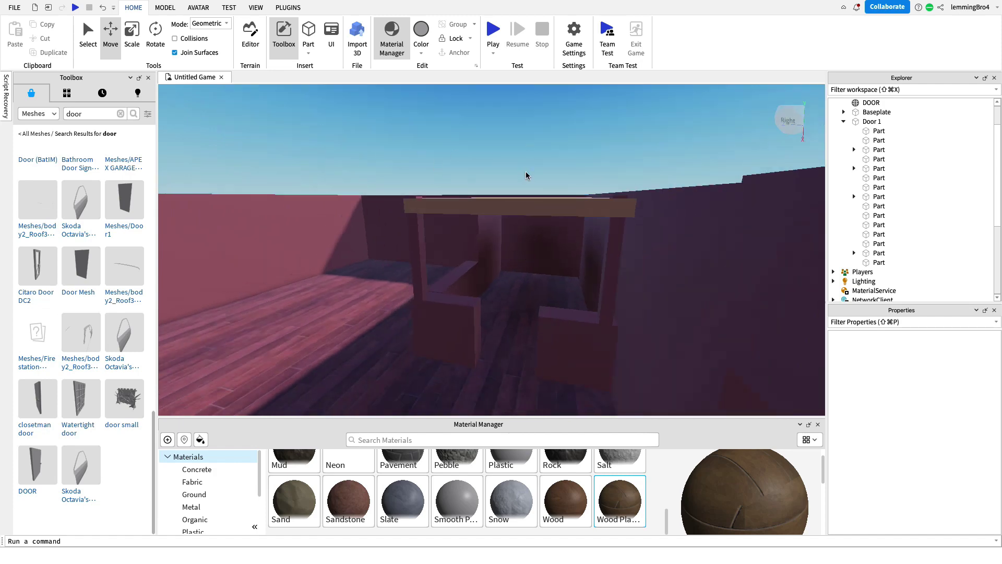
{"action": "left_click", "coordinate": [522, 205]}
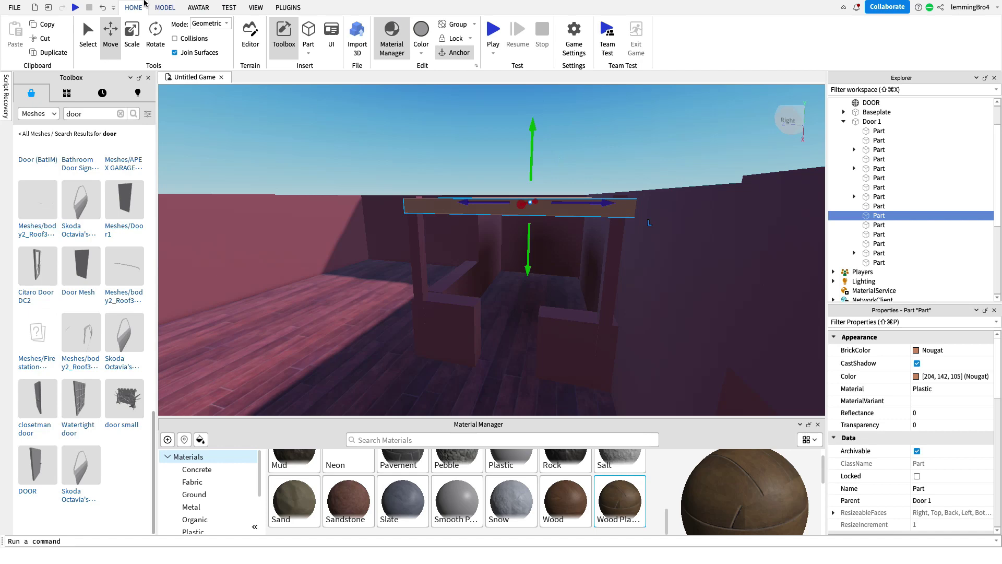
{"action": "left_click", "coordinate": [166, 8]}
{"action": "mouse_move", "coordinate": [667, 11]}
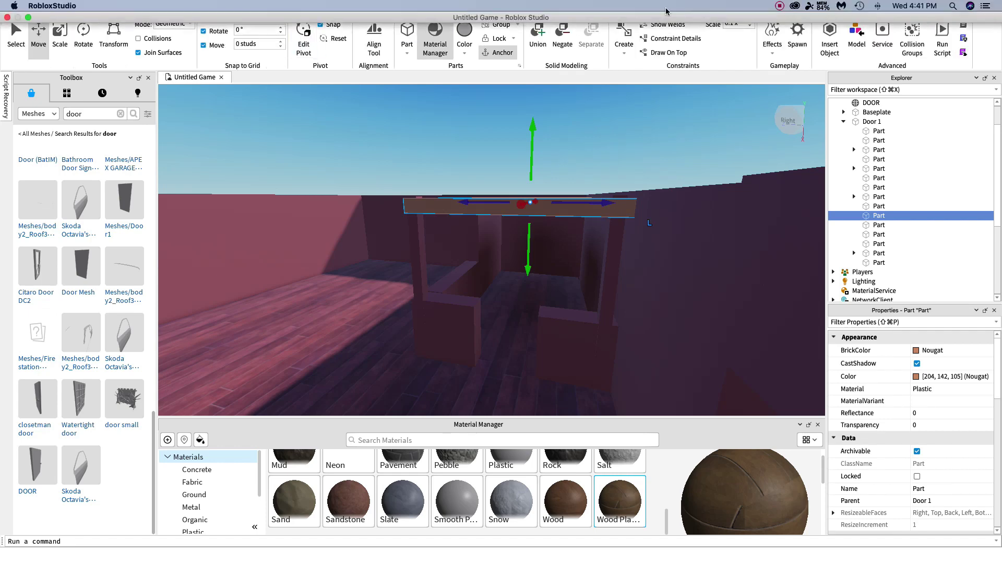
{"action": "left_click", "coordinate": [769, 31]}
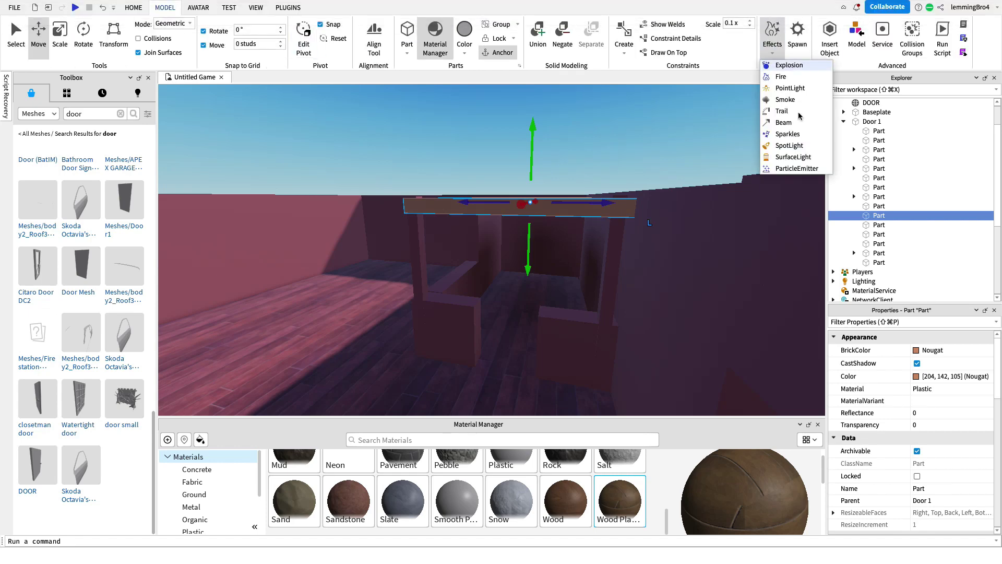
{"action": "left_click", "coordinate": [782, 147]}
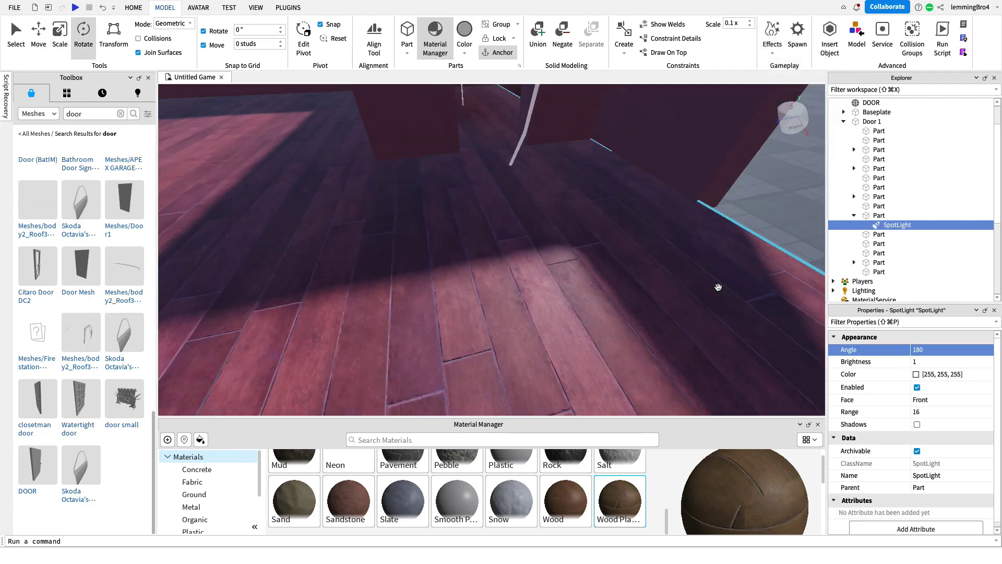
Set the SpotLight's range to 60.
{"action": "scroll", "coordinate": [720, 290], "scroll_direction": "down", "scroll_amount": 5}
{"action": "right_click_drag", "start_coordinate": [718, 286], "coordinate": [719, 287]}
{"action": "scroll", "coordinate": [719, 288], "scroll_direction": "up", "scroll_amount": 5}
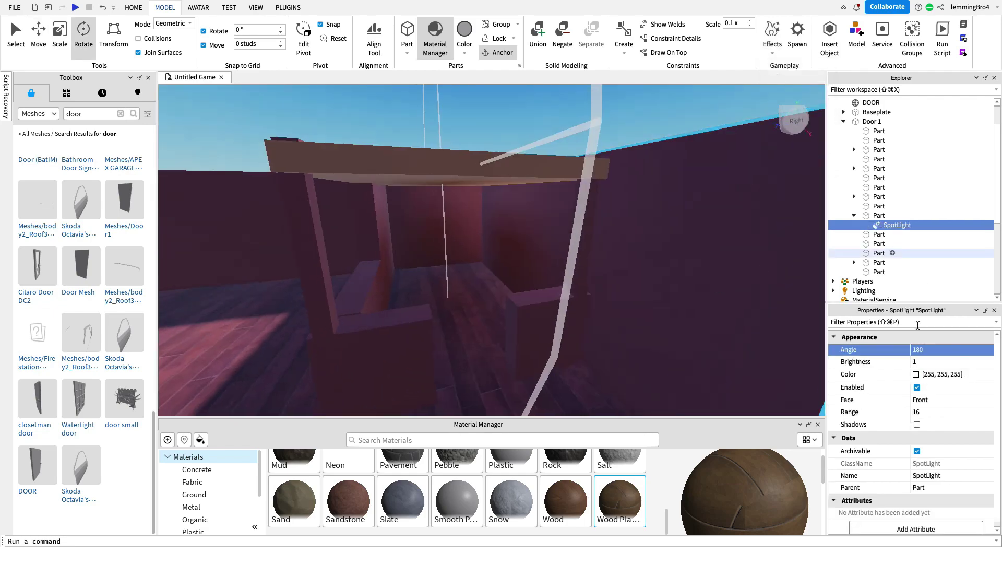
{"action": "scroll", "coordinate": [914, 384], "scroll_direction": "down", "scroll_amount": 1}
{"action": "left_click", "coordinate": [927, 409]}
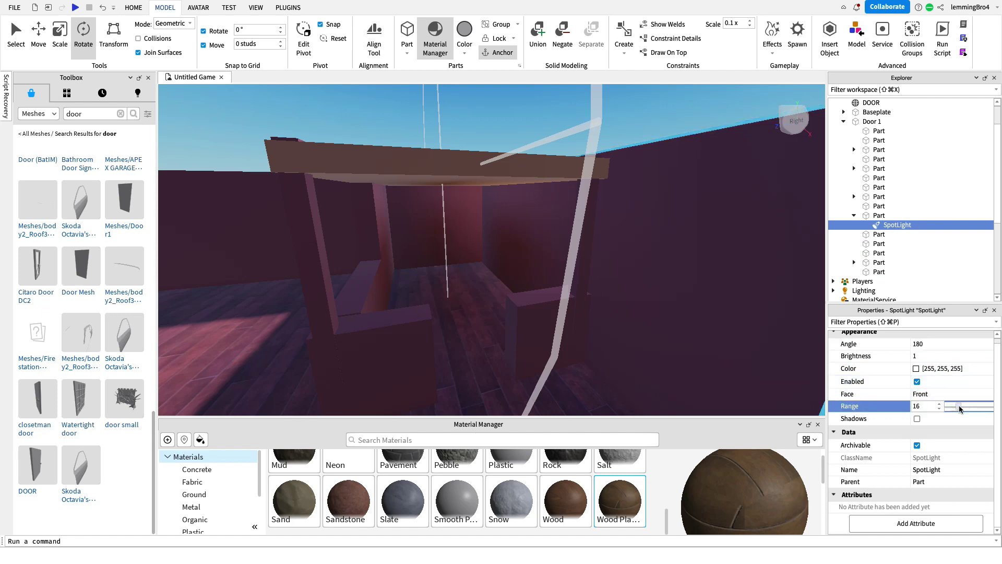
{"action": "left_click_drag", "start_coordinate": [959, 409], "coordinate": [974, 410]}
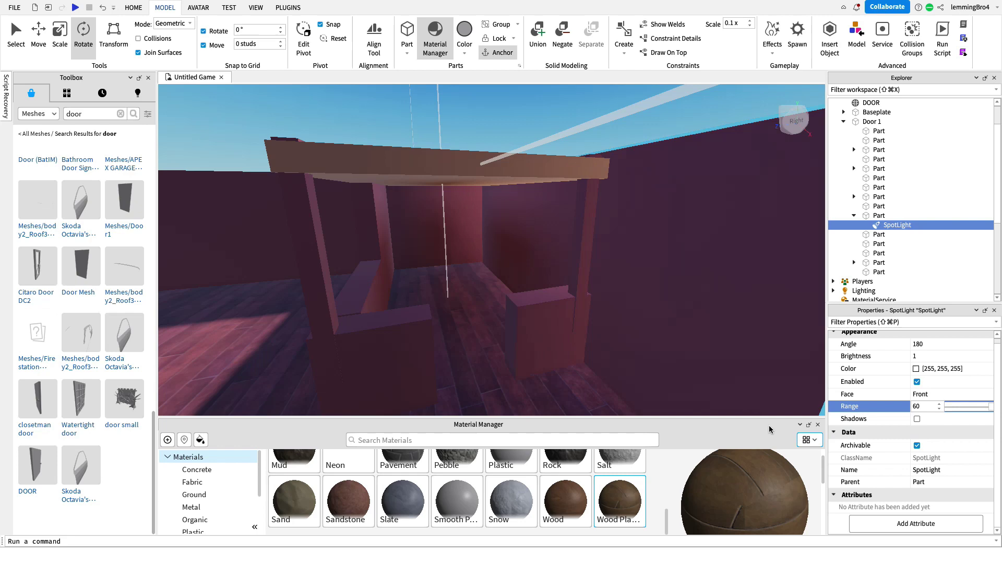
Search the toolbox meshes for "dome" and place the plain grey dome on top of the small counter block inside the room.
{"action": "right_click_drag", "start_coordinate": [670, 368], "coordinate": [670, 367]}
{"action": "key", "text": "s"}
{"action": "key", "text": "s"}
{"action": "key", "text": "w"}
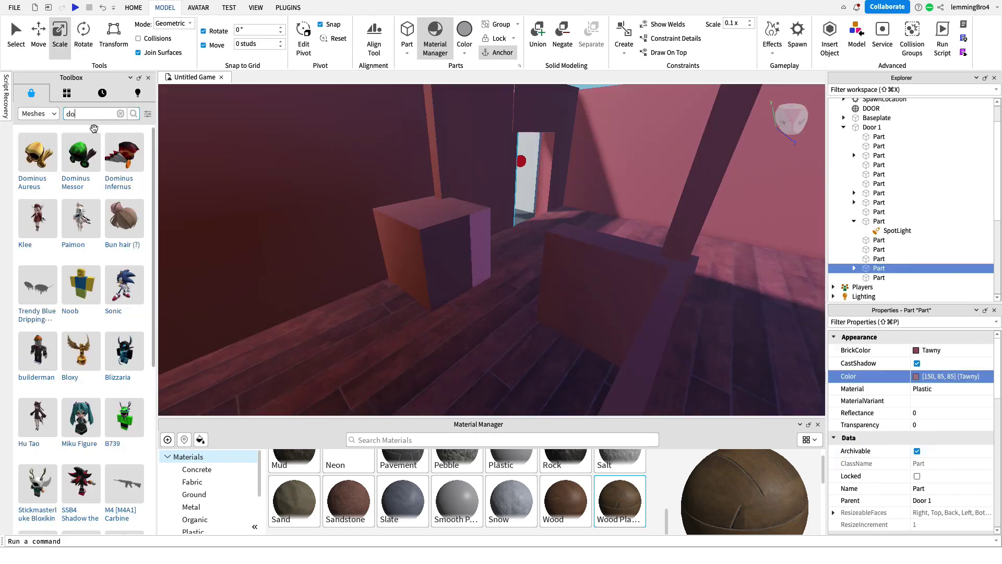
{"action": "type", "text": "\\"}
{"action": "left_click", "coordinate": [94, 131]}
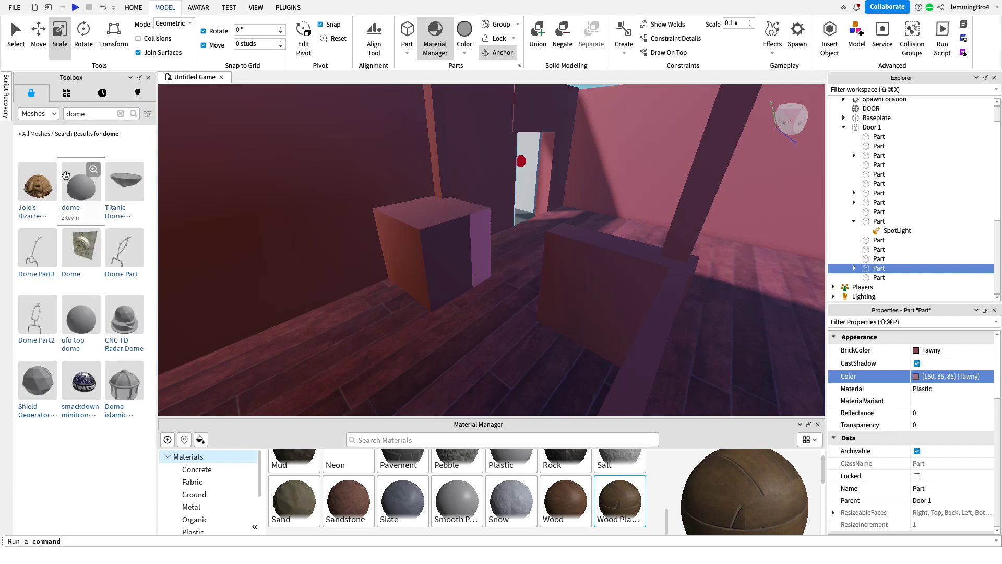
{"action": "left_click_drag", "start_coordinate": [78, 186], "coordinate": [430, 211]}
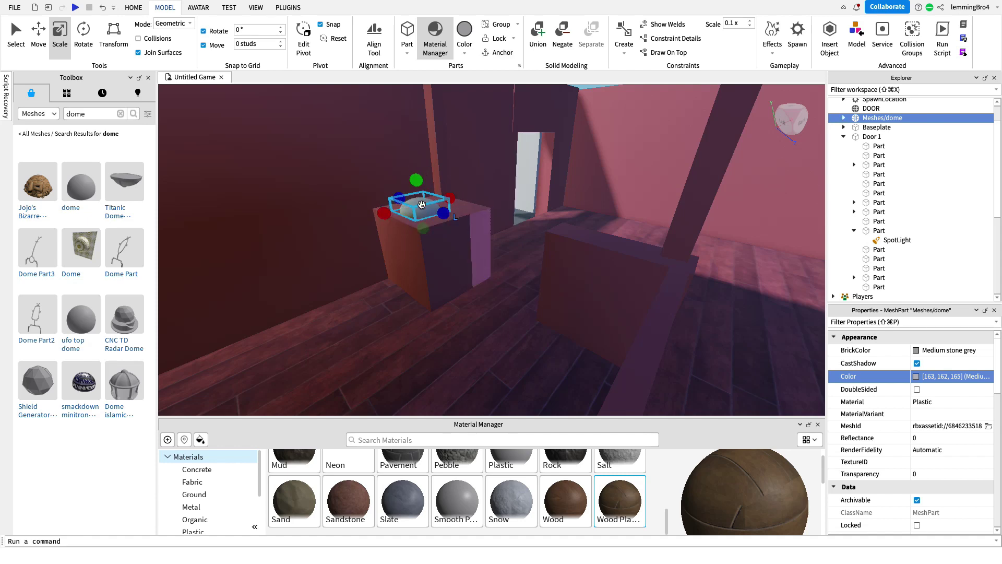
{"action": "mouse_move", "coordinate": [440, 212]}
{"action": "left_mouse_down"}
{"action": "mouse_move", "coordinate": [432, 207]}
{"action": "mouse_move", "coordinate": [441, 212]}
{"action": "left_mouse_up"}
{"action": "left_click_drag", "start_coordinate": [418, 214], "coordinate": [422, 213]}
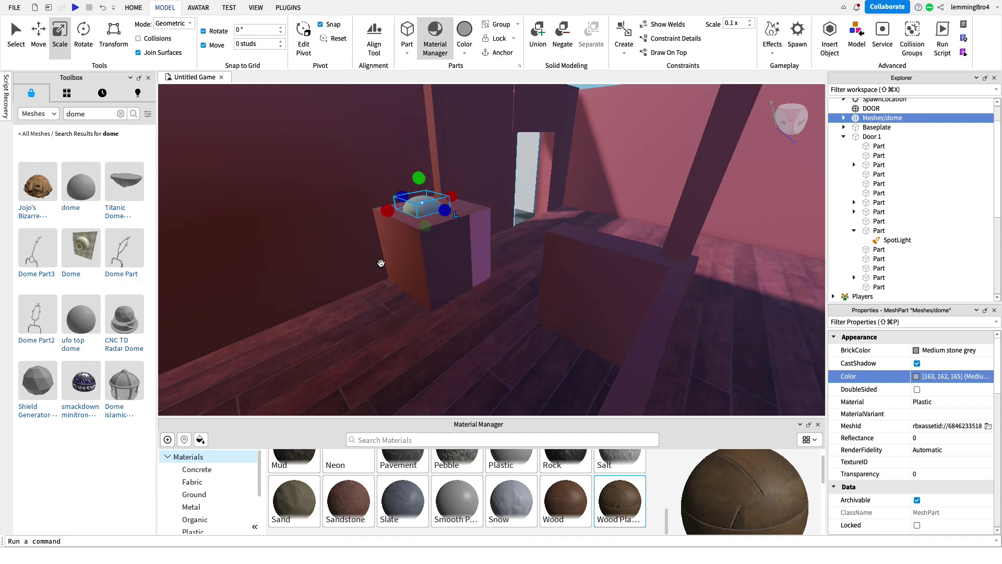
Set the dome mesh's BrickColor to Bright orange.
{"action": "left_click", "coordinate": [377, 233]}
{"action": "left_click", "coordinate": [417, 206]}
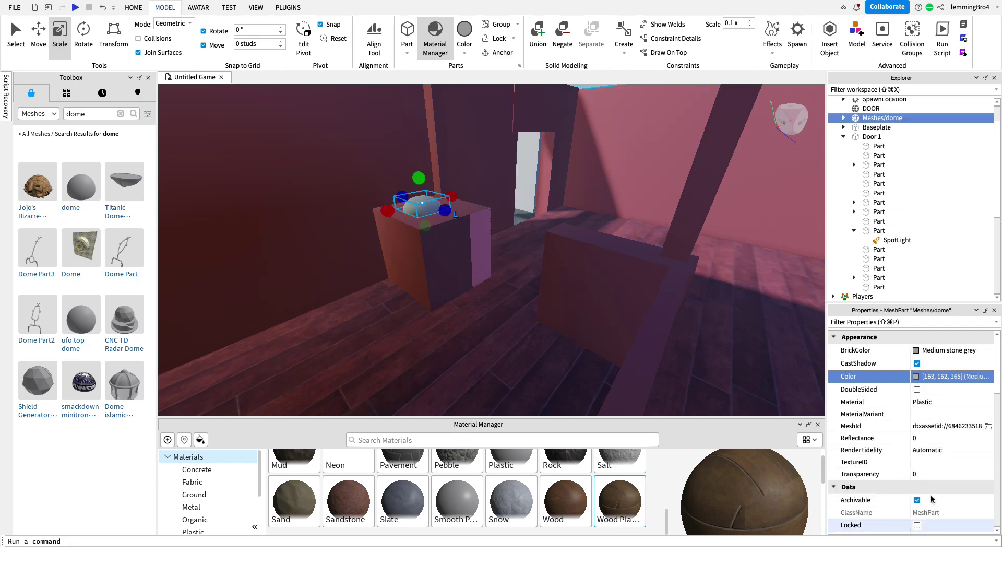
{"action": "left_click", "coordinate": [931, 351]}
{"action": "left_click", "coordinate": [917, 350]}
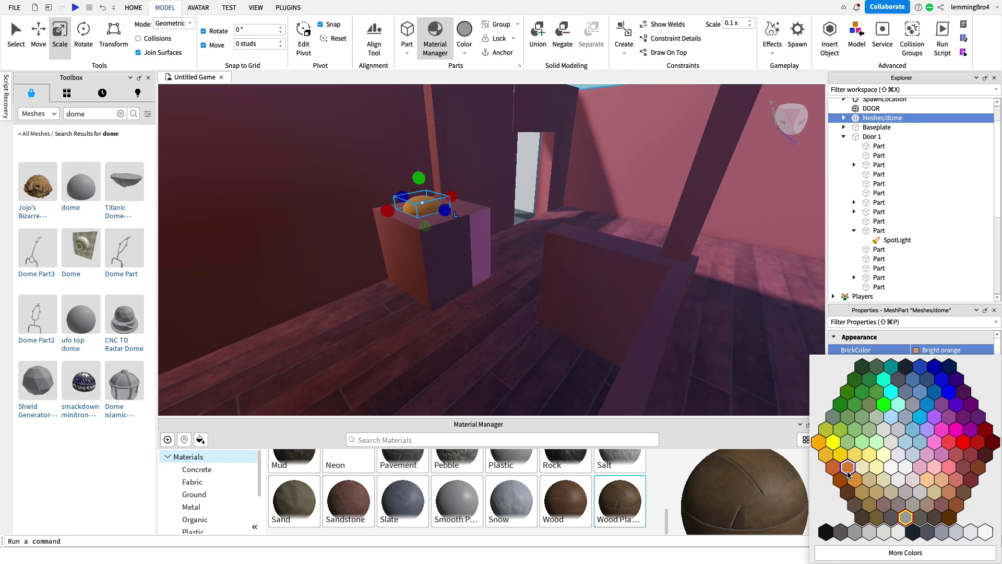
{"action": "left_click", "coordinate": [847, 471]}
Set the BrickColor of the dome on the counter block to Neon orange.
{"action": "left_click", "coordinate": [931, 375]}
{"action": "left_click", "coordinate": [916, 376]}
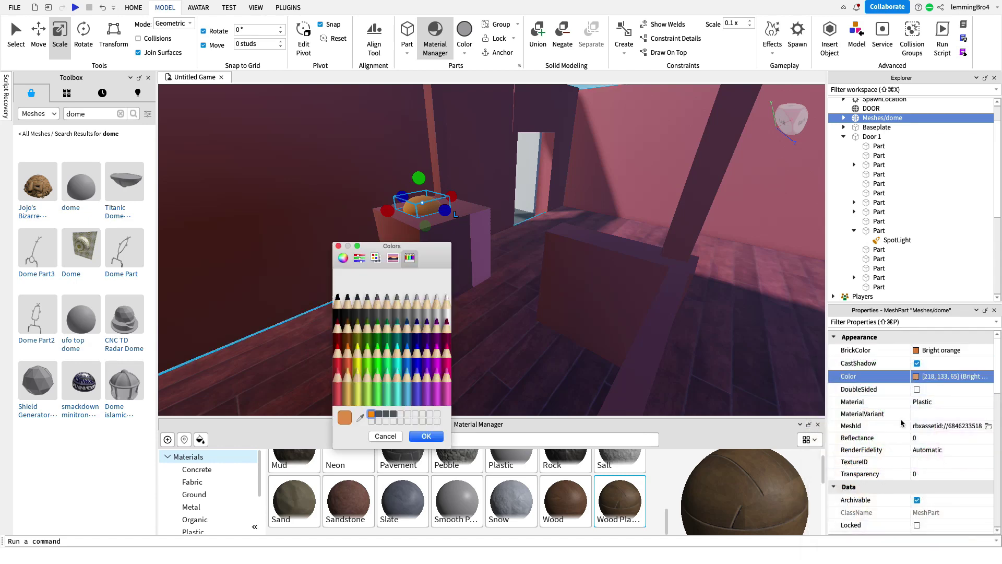
{"action": "left_click", "coordinate": [916, 351]}
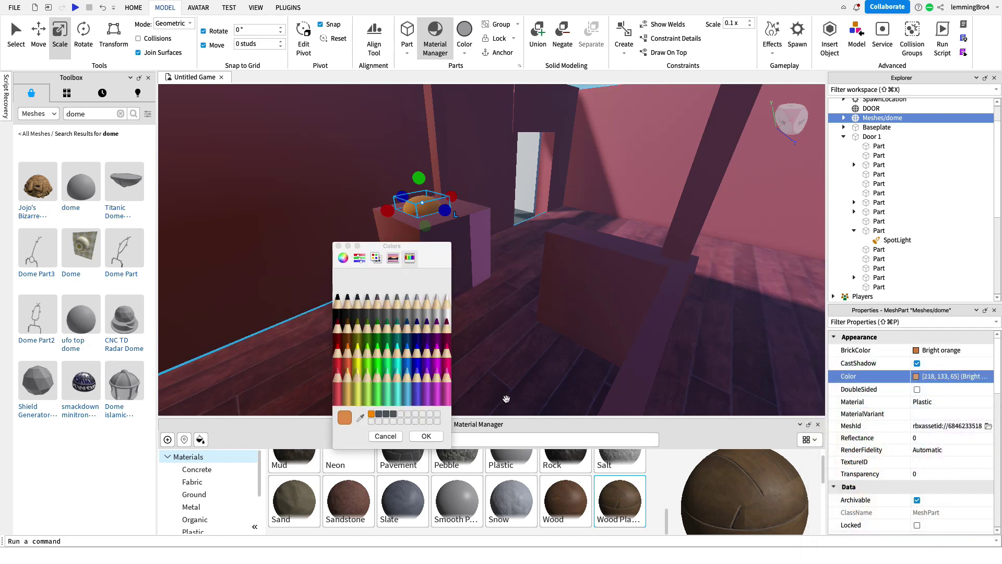
{"action": "left_click", "coordinate": [931, 350]}
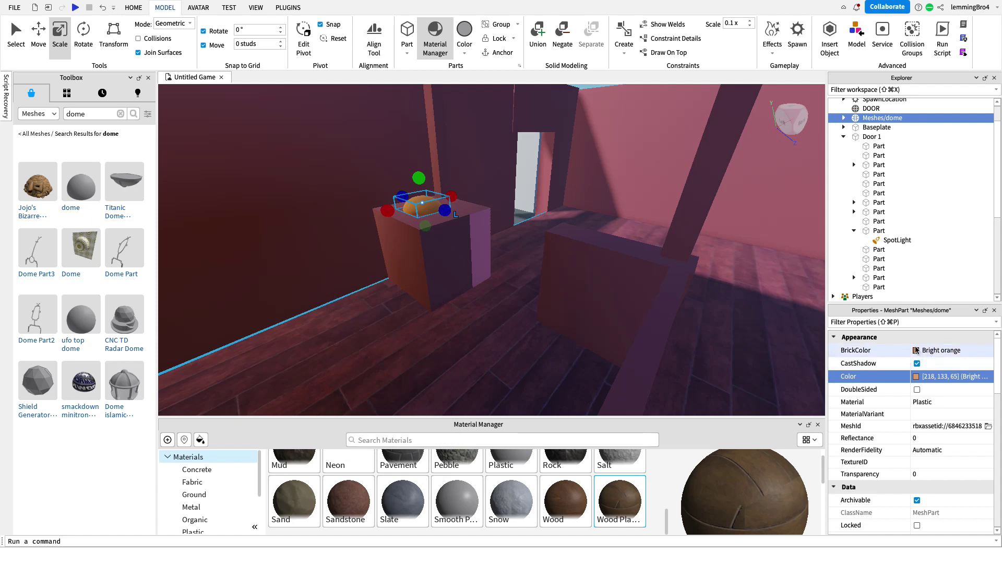
{"action": "left_click", "coordinate": [917, 350]}
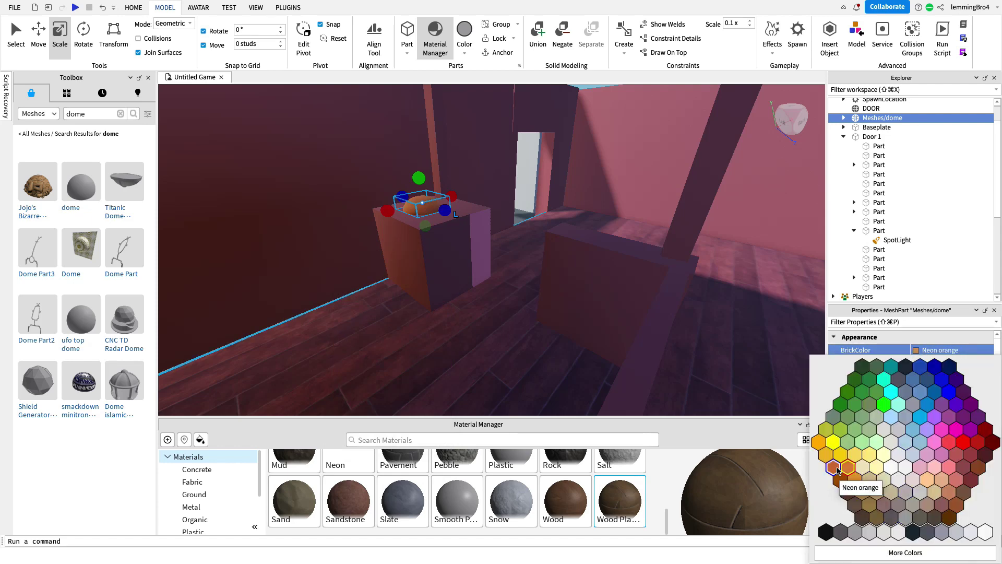
{"action": "left_click", "coordinate": [838, 470]}
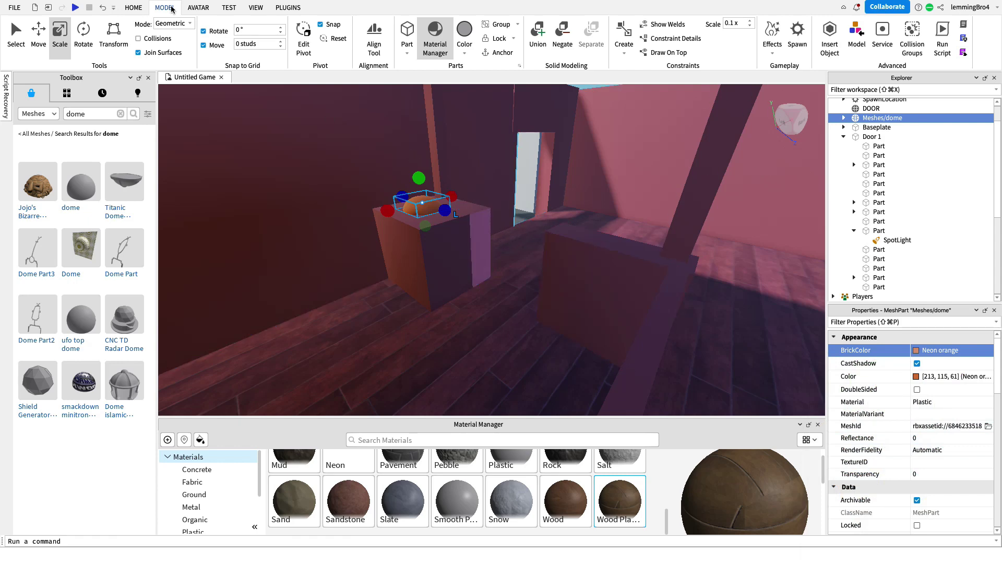
Insert a block part and scale it down to a tiny button on top of the dome.
{"action": "key", "text": "e"}
{"action": "right_click_drag", "start_coordinate": [454, 290], "coordinate": [455, 295]}
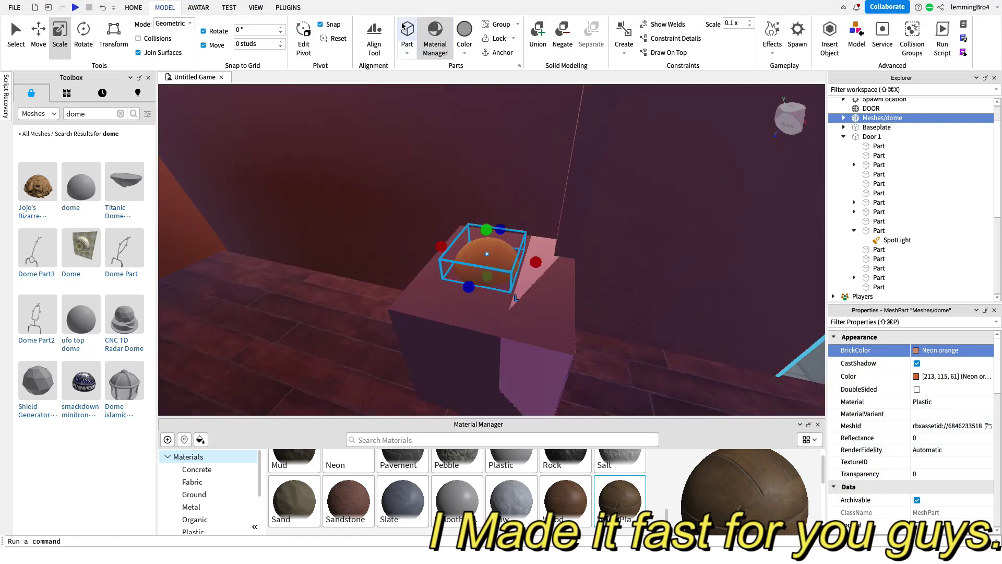
{"action": "left_click_drag", "start_coordinate": [455, 290], "coordinate": [439, 225]}
{"action": "left_click_drag", "start_coordinate": [442, 198], "coordinate": [483, 243]}
{"action": "left_click", "coordinate": [43, 31]}
{"action": "key", "text": "super+3"}
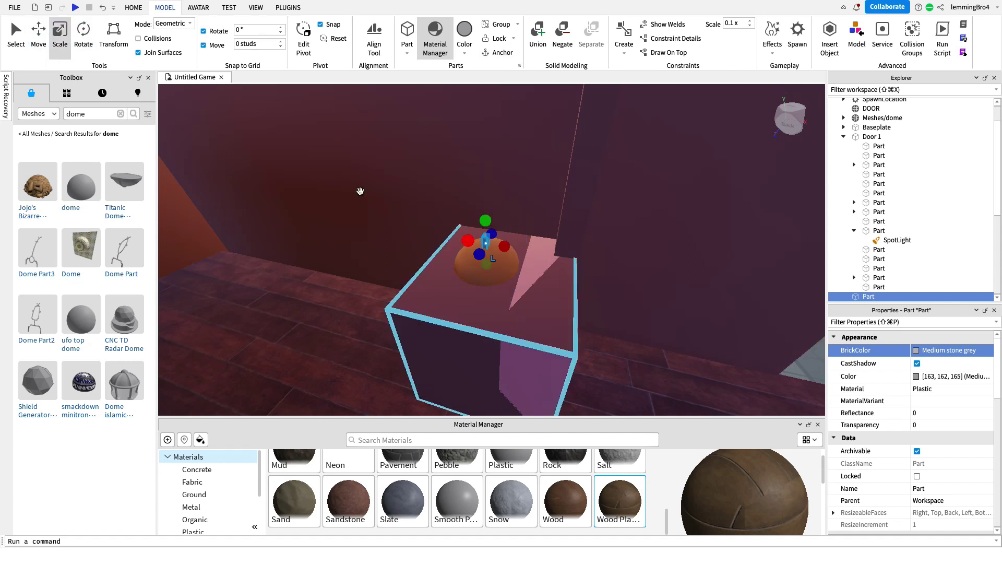
Set the BrickColor of the tiny button part on the dome to Neon orange.
{"action": "key", "text": "super+2"}
{"action": "left_click", "coordinate": [945, 350]}
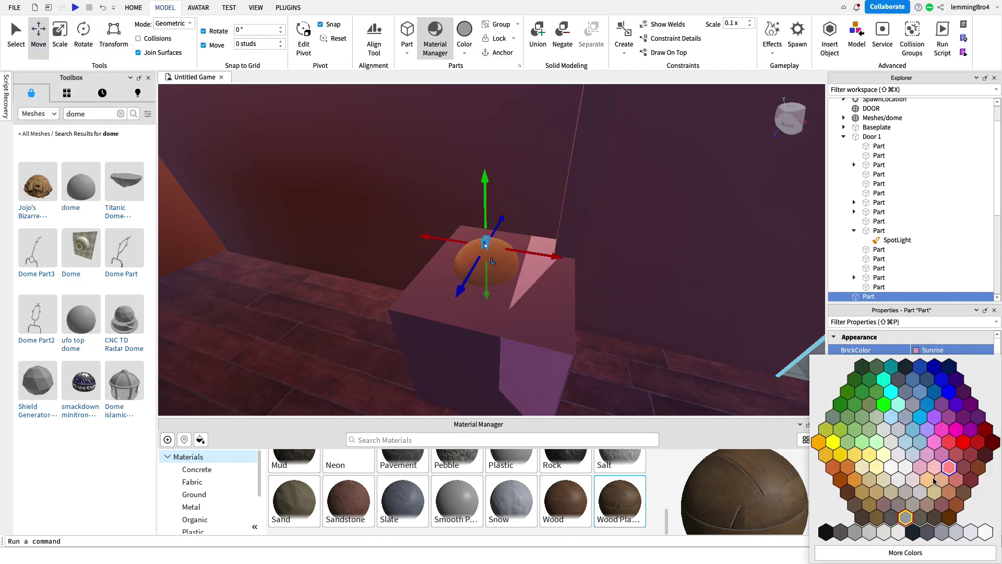
{"action": "left_click", "coordinate": [834, 467]}
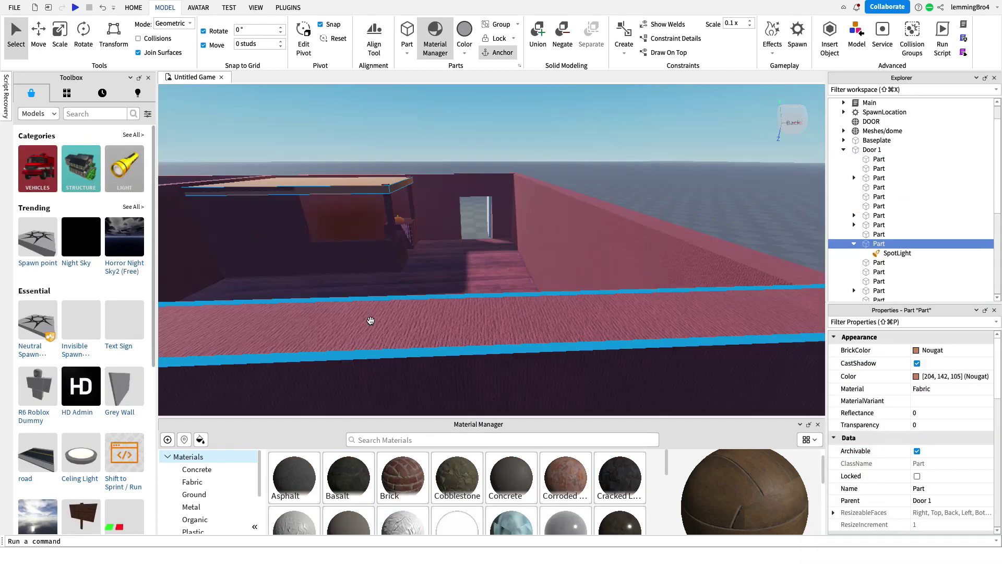
Insert a block part in the room's empty corner and scale it into a tall, thin cabinet leg.
{"action": "scroll", "coordinate": [369, 320], "scroll_direction": "down", "scroll_amount": 3}
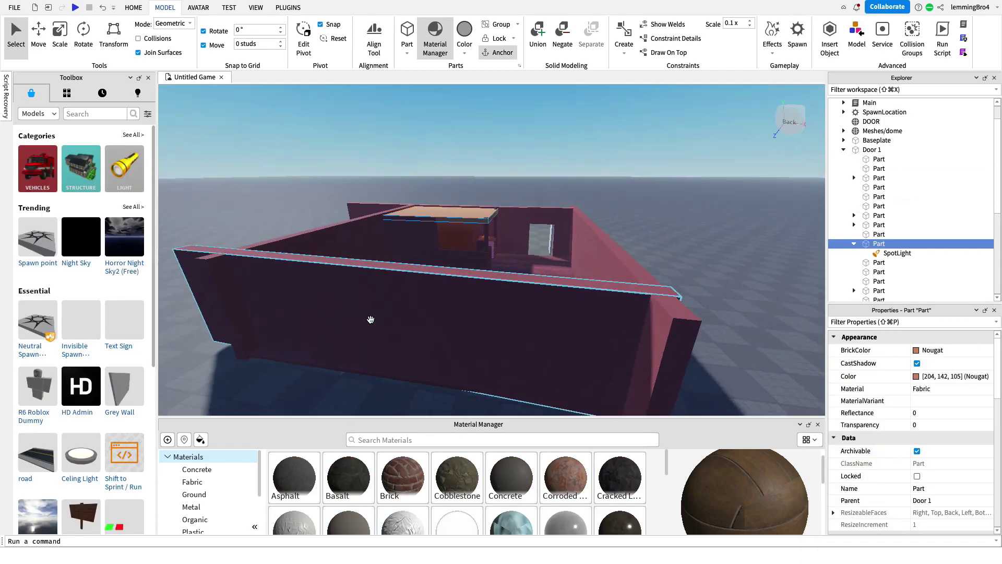
{"action": "scroll", "coordinate": [369, 320], "scroll_direction": "up", "scroll_amount": 10}
{"action": "right_click_drag", "start_coordinate": [370, 321], "coordinate": [371, 320]}
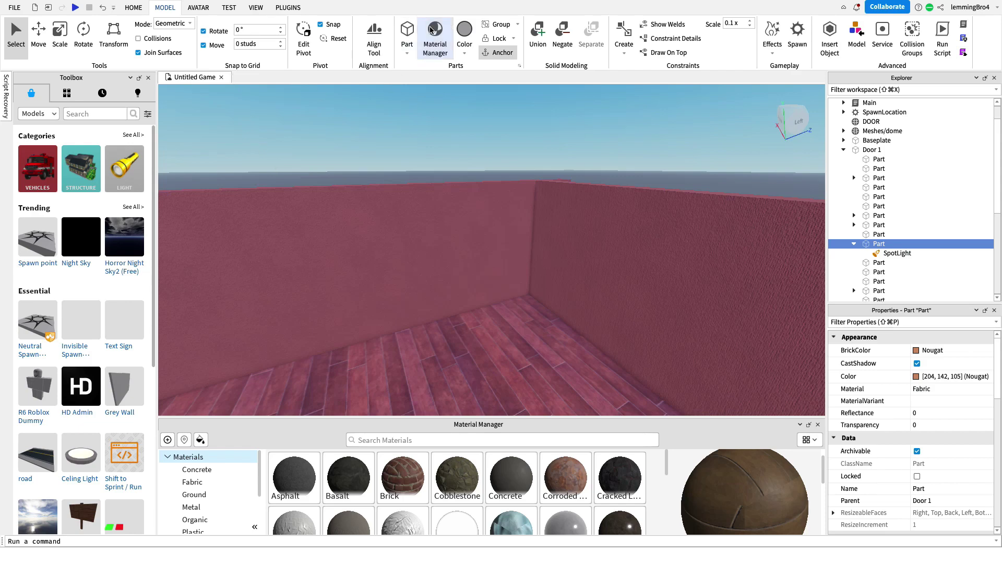
{"action": "left_click", "coordinate": [406, 24]}
{"action": "key", "text": "super+3"}
{"action": "left_click_drag", "start_coordinate": [482, 297], "coordinate": [497, 313]}
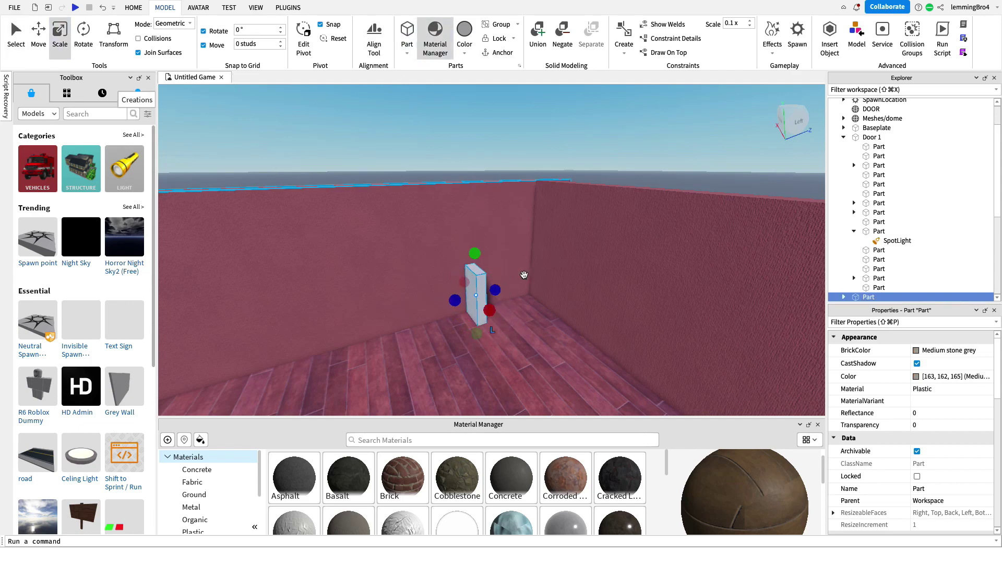
{"action": "right_click_drag", "start_coordinate": [498, 313], "coordinate": [497, 313]}
Duplicate the cabinet leg, place the copy farther along the wall and nest it under the first leg.
{"action": "key", "text": "super+d"}
{"action": "left_click_drag", "start_coordinate": [483, 303], "coordinate": [326, 397]}
{"action": "left_click", "coordinate": [869, 286]}
{"action": "left_click_drag", "start_coordinate": [868, 296], "coordinate": [868, 257]}
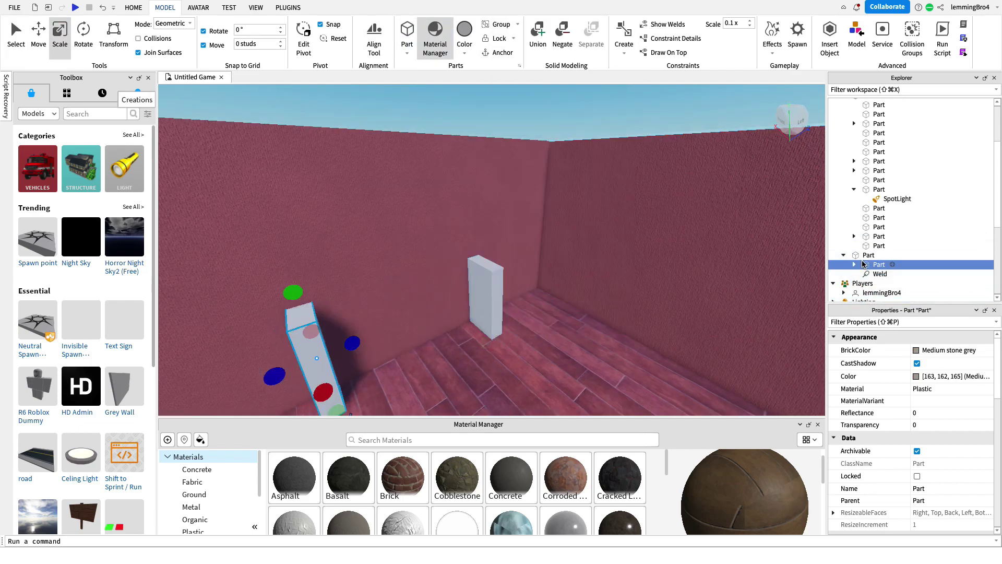
Insert a block part and stretch it across both legs as the cabinet's long top.
{"action": "left_click", "coordinate": [407, 32]}
{"action": "left_click_drag", "start_coordinate": [459, 269], "coordinate": [261, 329]}
{"action": "left_click_drag", "start_coordinate": [455, 307], "coordinate": [444, 296]}
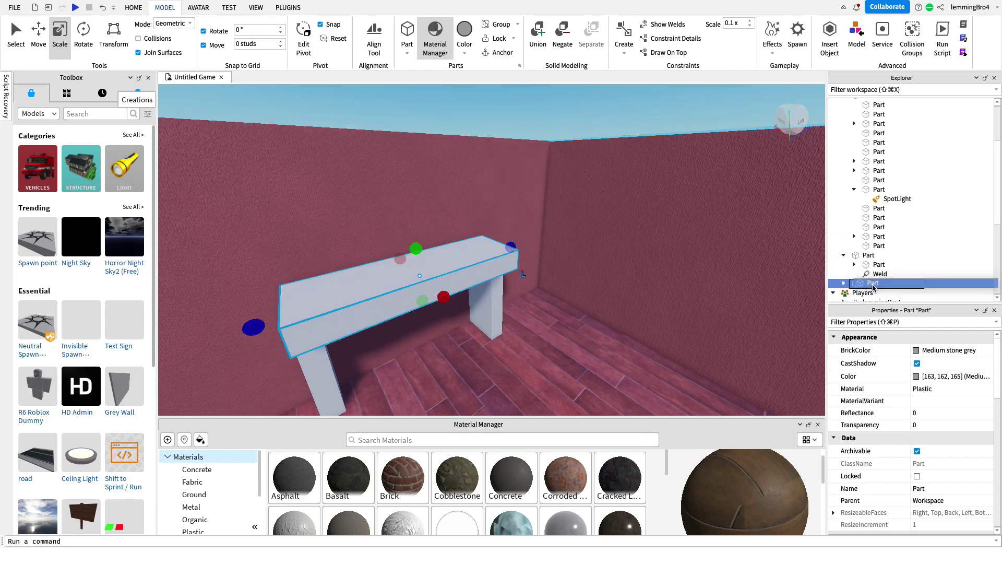
Nest the leg parts under the top part and rename the top part Cabinet.
{"action": "left_click_drag", "start_coordinate": [868, 255], "coordinate": [869, 283]}
{"action": "left_click", "coordinate": [844, 255]}
{"action": "right_click", "coordinate": [871, 254]}
{"action": "left_click", "coordinate": [888, 84]}
{"action": "type", "text": "Cabinet"}
Set the BrickColor of the cabinet top and both legs to Cocoa.
{"action": "left_click", "coordinate": [472, 255]}
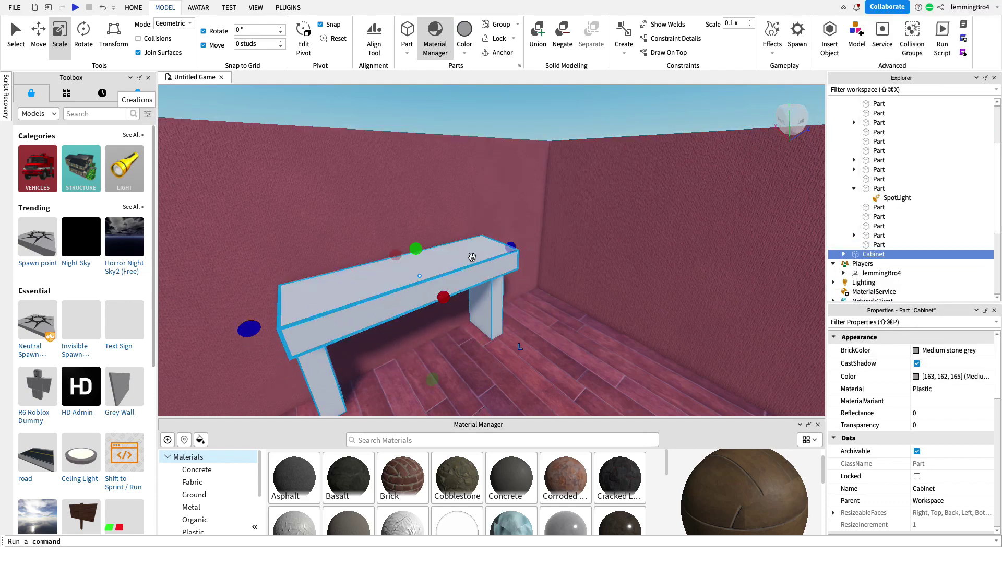
{"action": "left_click", "coordinate": [916, 350]}
{"action": "left_click", "coordinate": [988, 459]}
{"action": "left_click", "coordinate": [484, 308]}
{"action": "left_click", "coordinate": [916, 350]}
{"action": "left_click", "coordinate": [987, 459]}
{"action": "left_click", "coordinate": [319, 377]}
{"action": "left_click", "coordinate": [916, 350]}
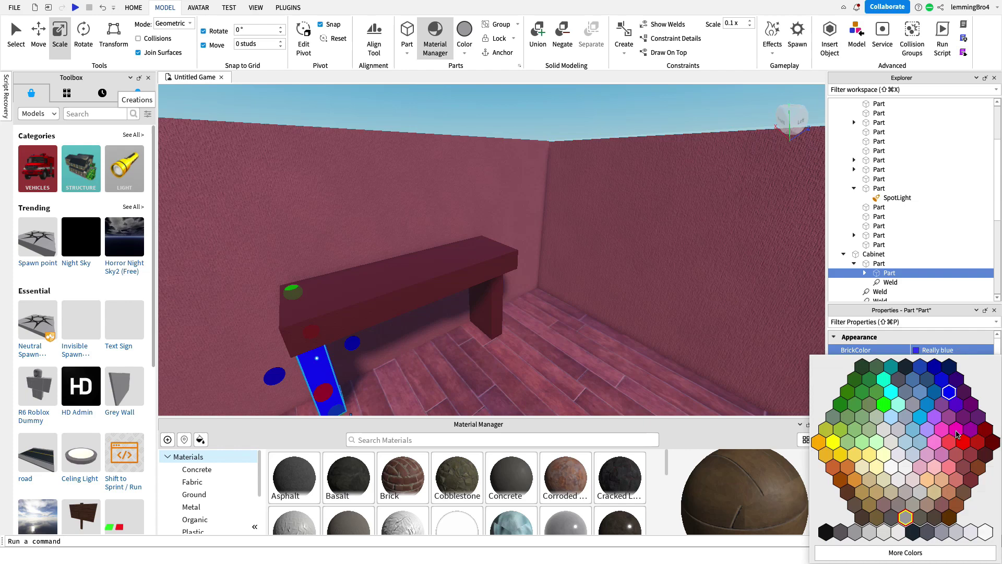
{"action": "left_click", "coordinate": [987, 459]}
Add two small Deep orange block knobs on the front edge of the cabinet top.
{"action": "left_click", "coordinate": [407, 32]}
{"action": "left_click_drag", "start_coordinate": [479, 100], "coordinate": [647, 293]}
{"action": "left_click", "coordinate": [919, 350]}
{"action": "left_click", "coordinate": [817, 440]}
{"action": "right_click", "coordinate": [494, 282]}
{"action": "left_click", "coordinate": [513, 74]}
Nest the two knob parts together under Cabinet in the object hierarchy.
{"action": "left_click_drag", "start_coordinate": [867, 297], "coordinate": [867, 278]}
{"action": "left_click_drag", "start_coordinate": [867, 277], "coordinate": [861, 223]}
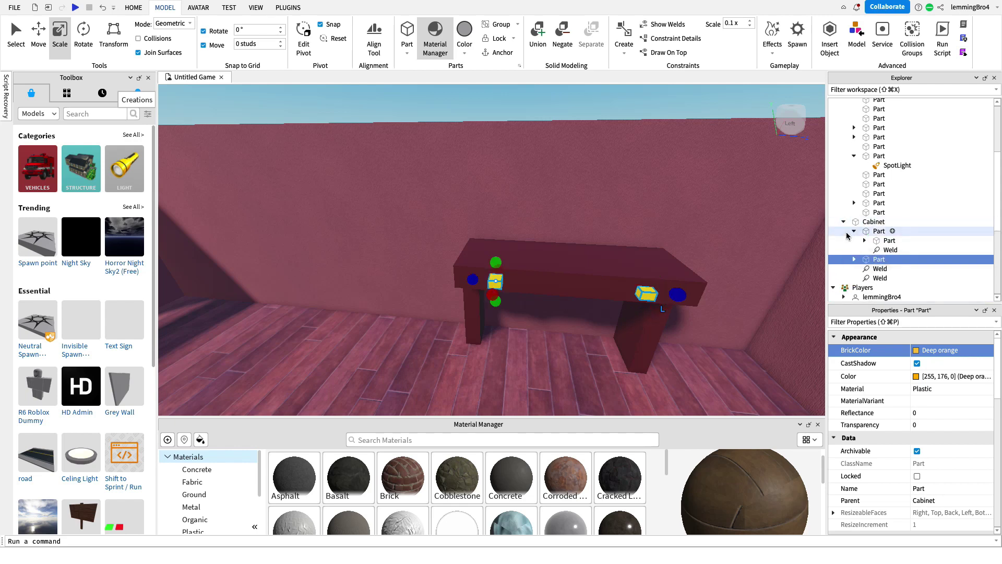
{"action": "left_click", "coordinate": [843, 221]}
{"action": "left_click", "coordinate": [867, 222]}
Select the cabinet's two leg parts and adjust their size beneath the top.
{"action": "left_click", "coordinate": [475, 317]}
{"action": "left_click", "coordinate": [659, 360]}
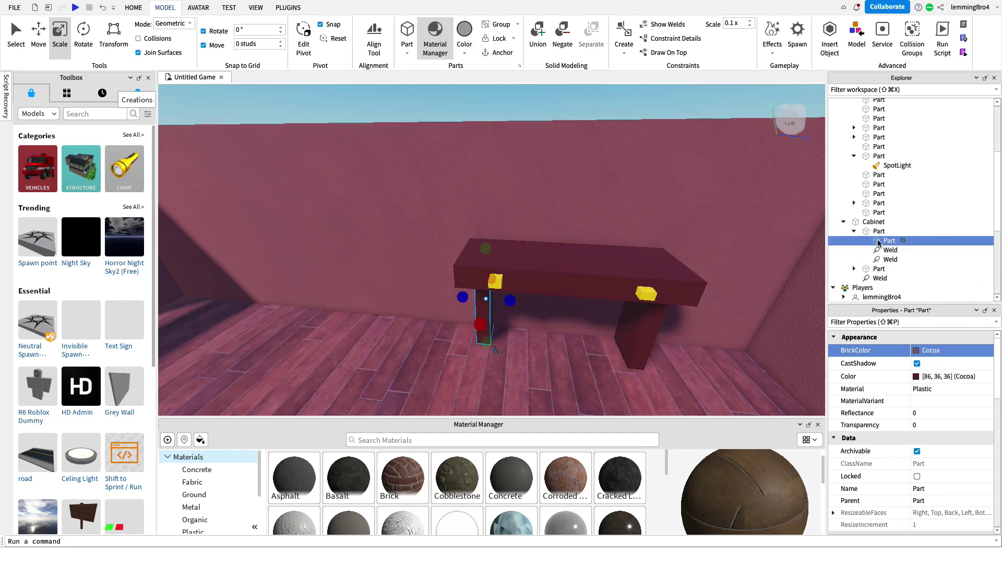
{"action": "left_click", "coordinate": [855, 268]}
{"action": "left_click", "coordinate": [870, 278]}
{"action": "left_click", "coordinate": [864, 277]}
{"action": "left_click", "coordinate": [875, 240]}
{"action": "left_click", "coordinate": [866, 231]}
{"action": "left_click_drag", "start_coordinate": [655, 359], "coordinate": [670, 367]}
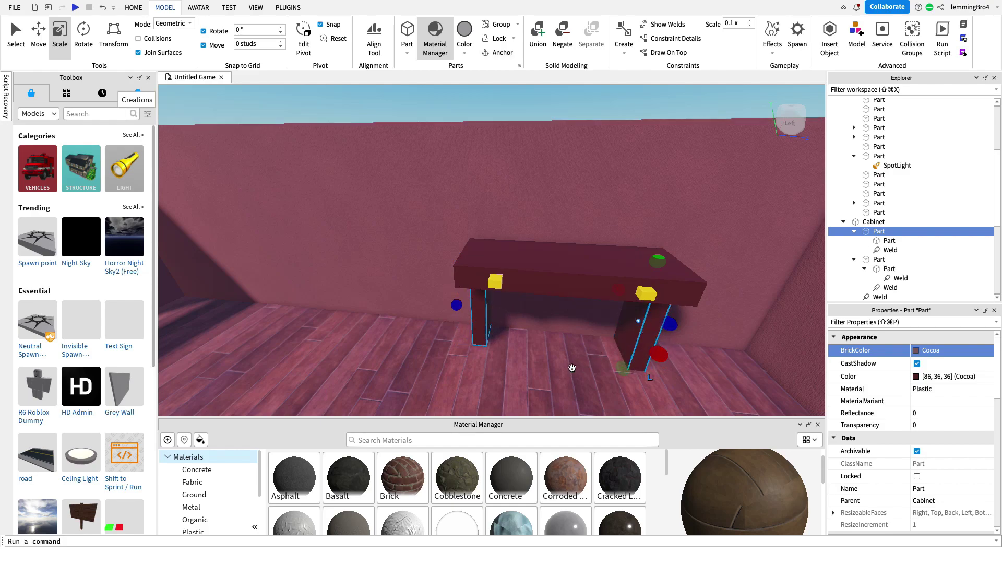
Inspect the cabinet's legs and underside up close, and view the cabinet from across the room.
{"action": "key", "text": "w"}
{"action": "mouse_move", "coordinate": [570, 363]}
{"action": "right_mouse_down"}
{"action": "mouse_move", "coordinate": [569, 372]}
{"action": "mouse_move", "coordinate": [570, 363]}
{"action": "right_mouse_up"}
{"action": "key", "text": "s"}
{"action": "key", "text": "w"}
{"action": "key", "text": "w"}
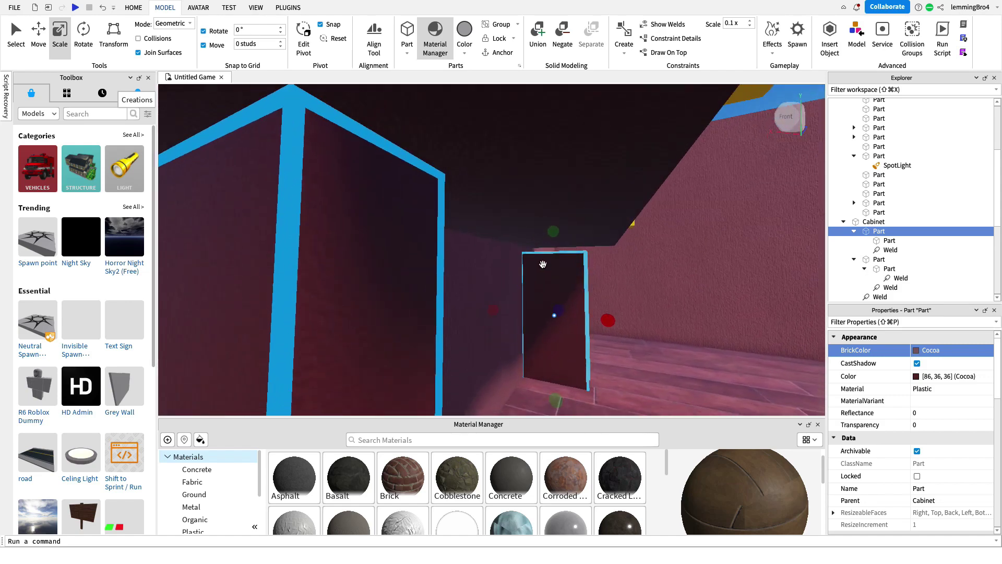
{"action": "right_click_drag", "start_coordinate": [555, 230], "coordinate": [555, 230]}
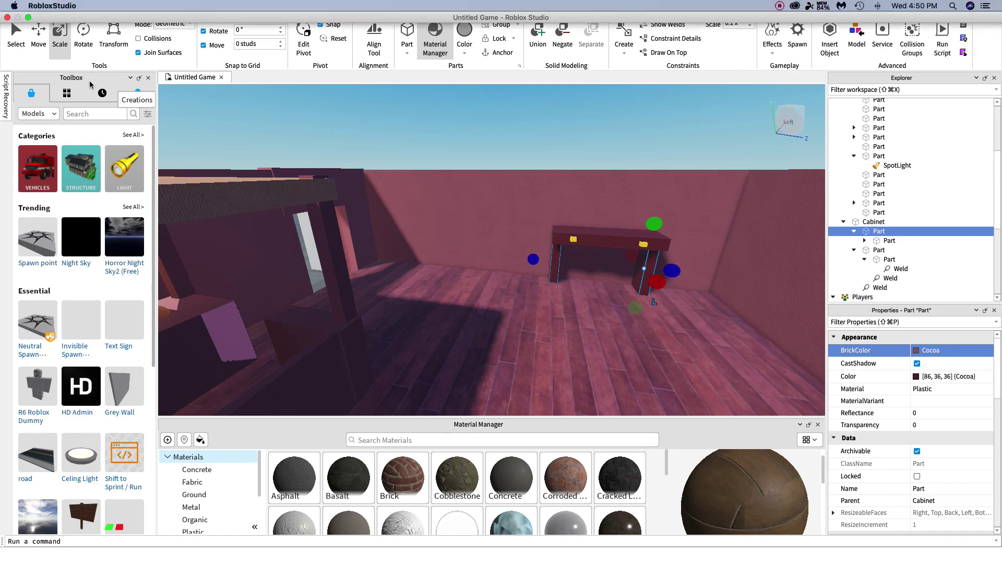
{"action": "right_click_drag", "start_coordinate": [465, 234], "coordinate": [478, 231]}
Move Cabinet into the Door 1 part in the object hierarchy.
{"action": "scroll", "coordinate": [887, 234], "scroll_direction": "up", "scroll_amount": 4}
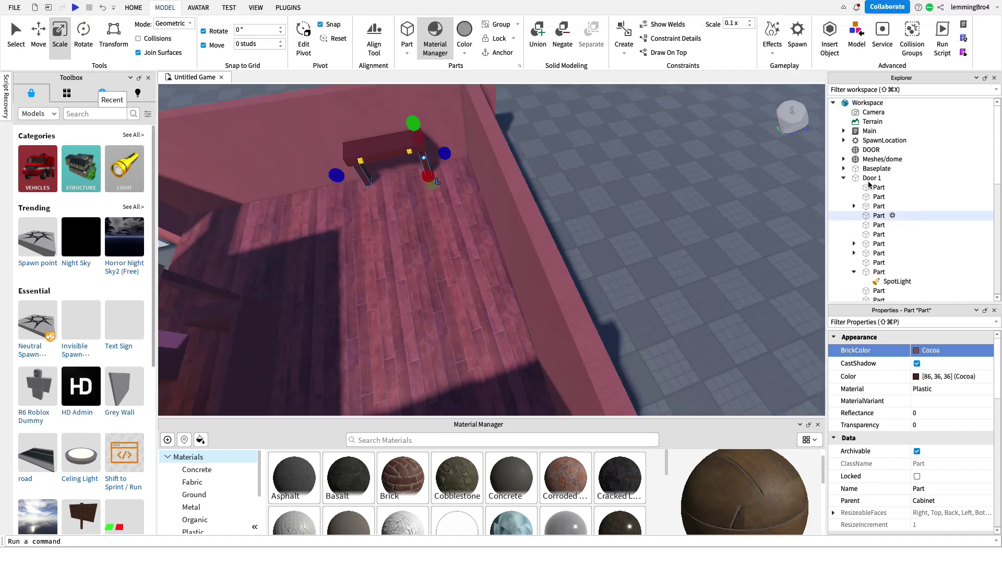
{"action": "left_click", "coordinate": [844, 179]}
{"action": "left_click_drag", "start_coordinate": [866, 187], "coordinate": [862, 181]}
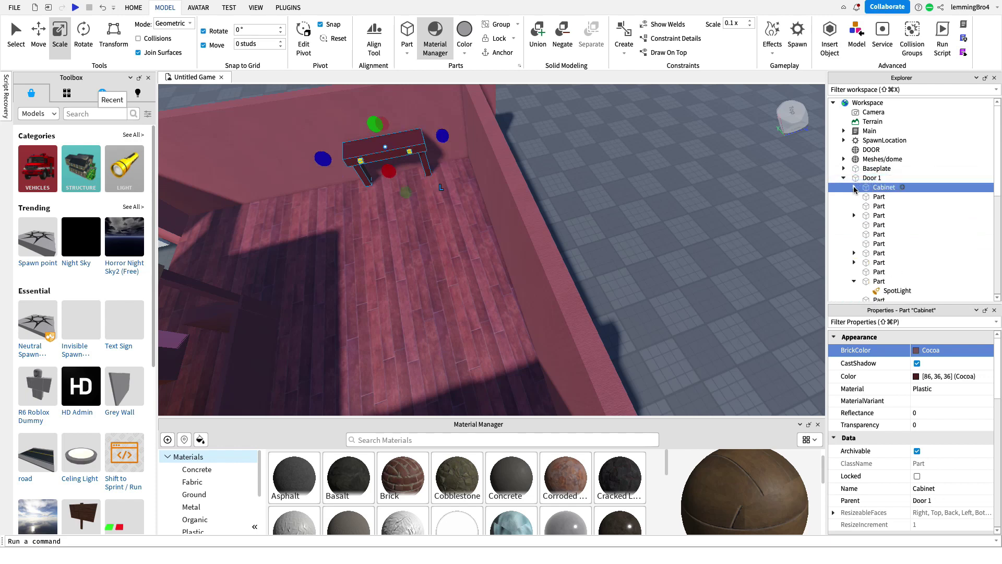
{"action": "left_click", "coordinate": [843, 177]}
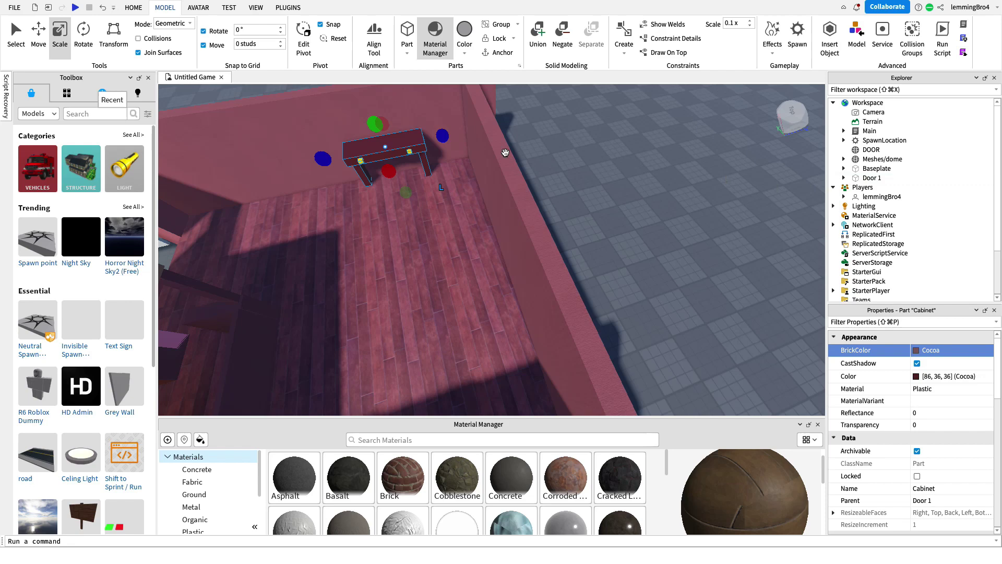
Select all parts of the room, including the cabinet and dome, and anchor them.
{"action": "scroll", "coordinate": [505, 152], "scroll_direction": "down", "scroll_amount": 15}
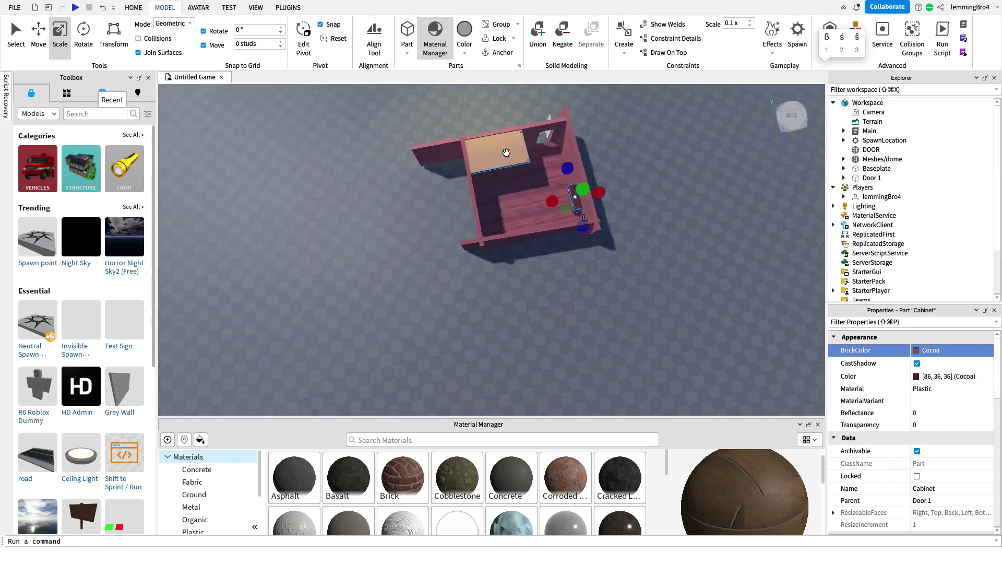
{"action": "scroll", "coordinate": [506, 152], "scroll_direction": "down", "scroll_amount": 5}
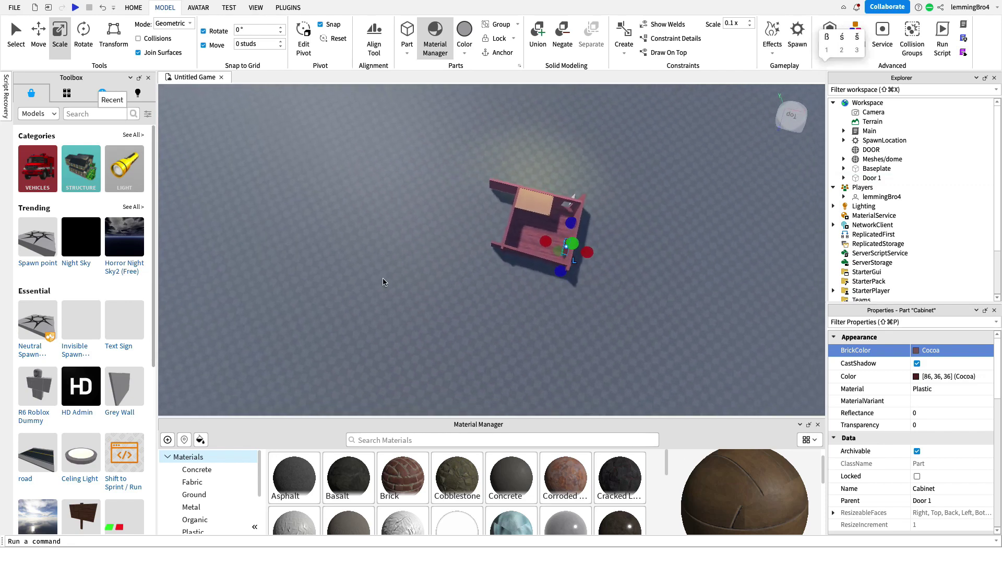
{"action": "left_click_drag", "start_coordinate": [383, 281], "coordinate": [716, 162]}
{"action": "scroll", "coordinate": [662, 205], "scroll_direction": "up", "scroll_amount": 5}
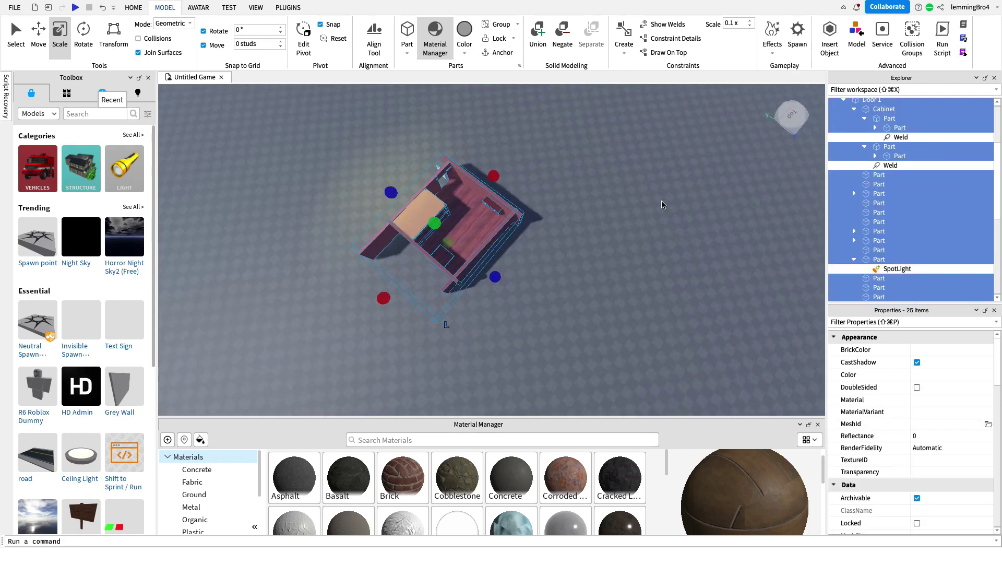
{"action": "scroll", "coordinate": [662, 205], "scroll_direction": "up", "scroll_amount": 10}
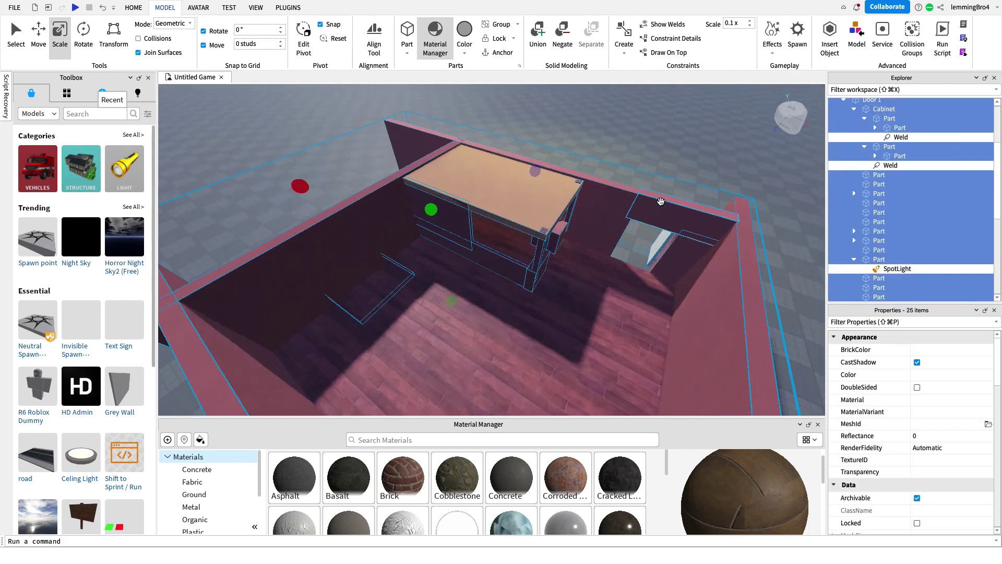
{"action": "scroll", "coordinate": [661, 202], "scroll_direction": "down", "scroll_amount": 3}
{"action": "right_click_drag", "start_coordinate": [661, 201], "coordinate": [636, 178]}
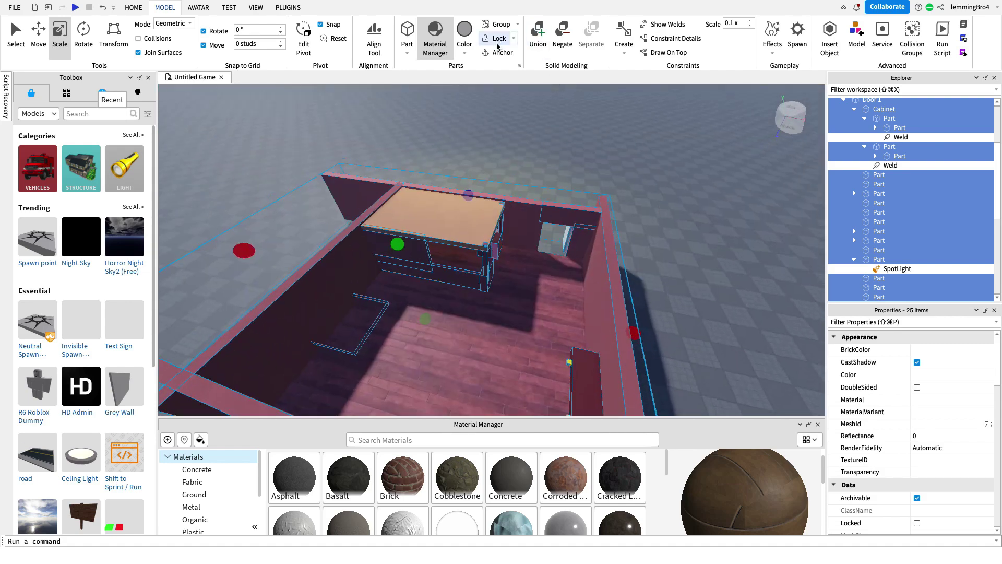
{"action": "right_click_drag", "start_coordinate": [551, 176], "coordinate": [560, 176]}
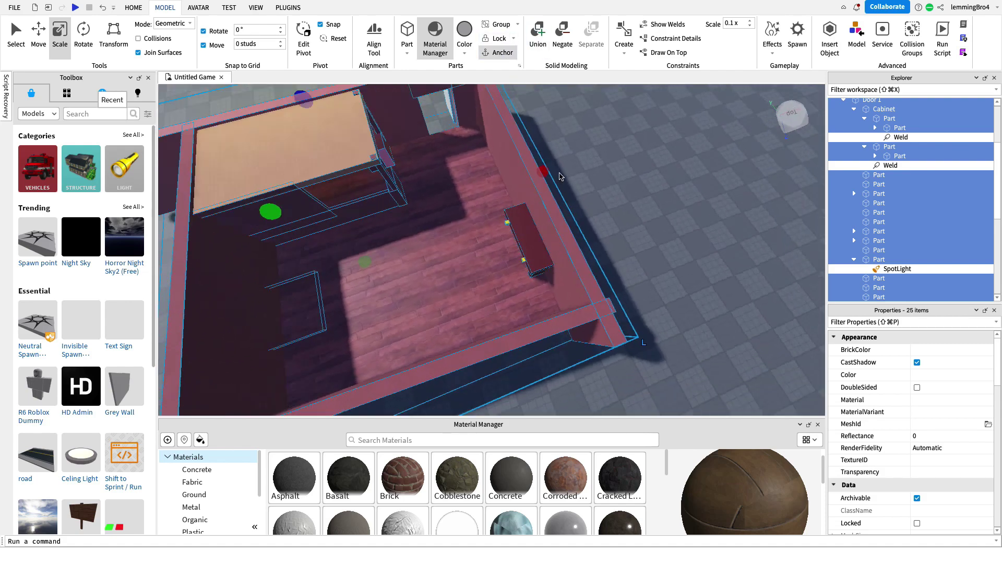
Recolour the white DOOR mesh in the doorway dark red.
{"action": "middle_click_drag", "start_coordinate": [543, 173], "coordinate": [507, 177]}
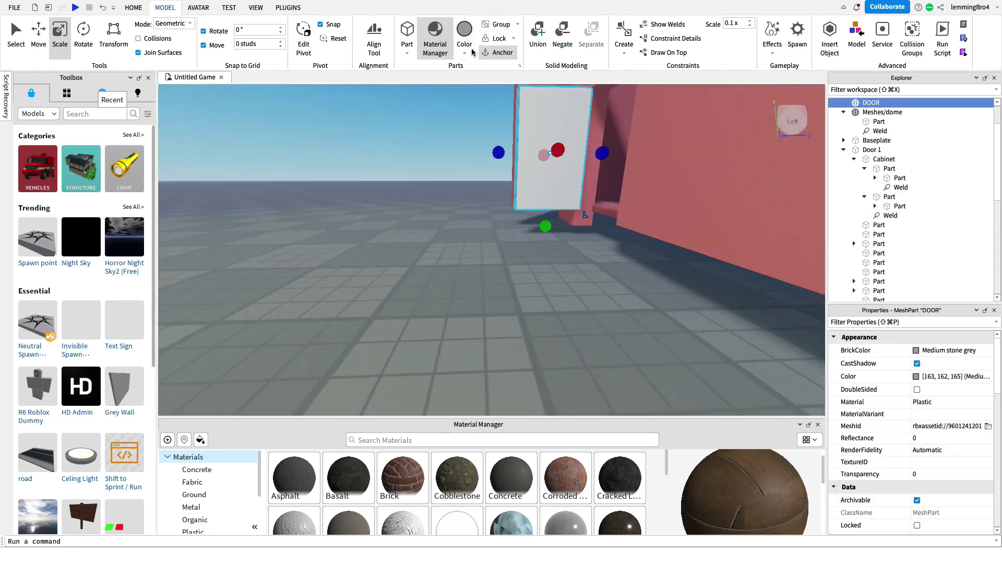
{"action": "left_click", "coordinate": [464, 47]}
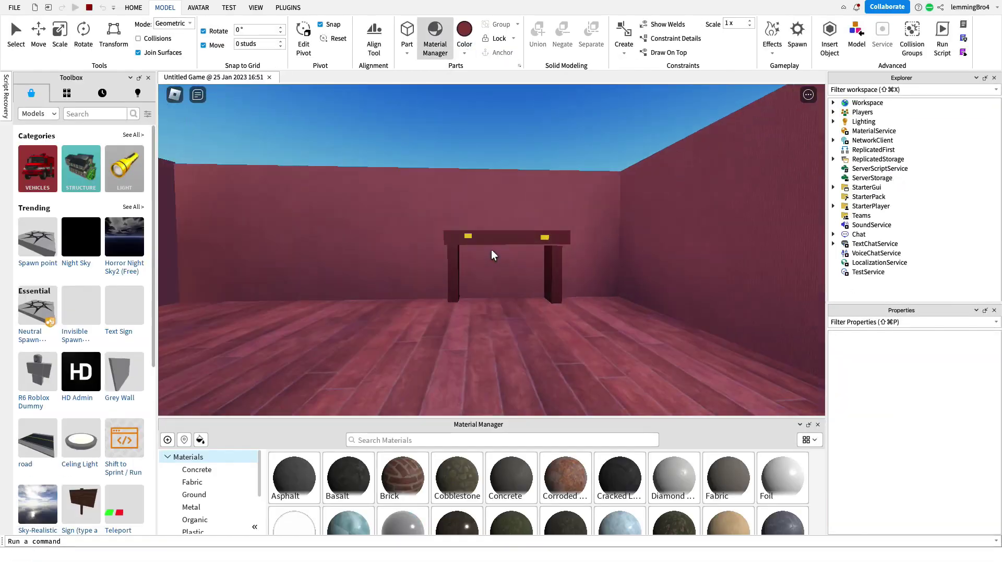
Playtest the furnished room, stop the test and examine the cabinet corner.
{"action": "key", "text": "Escape"}
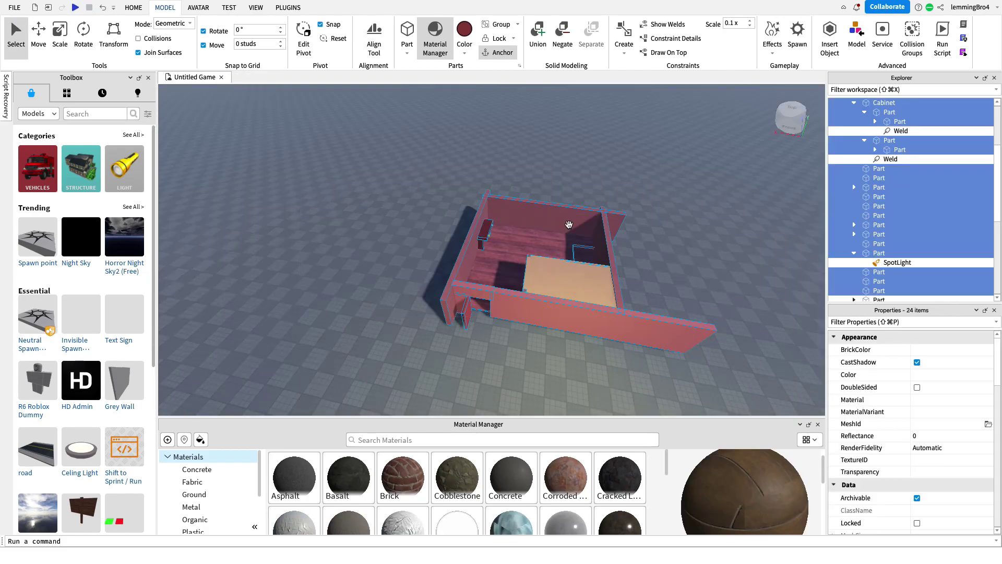
{"action": "key", "text": "super+3"}
{"action": "key", "text": "F5"}
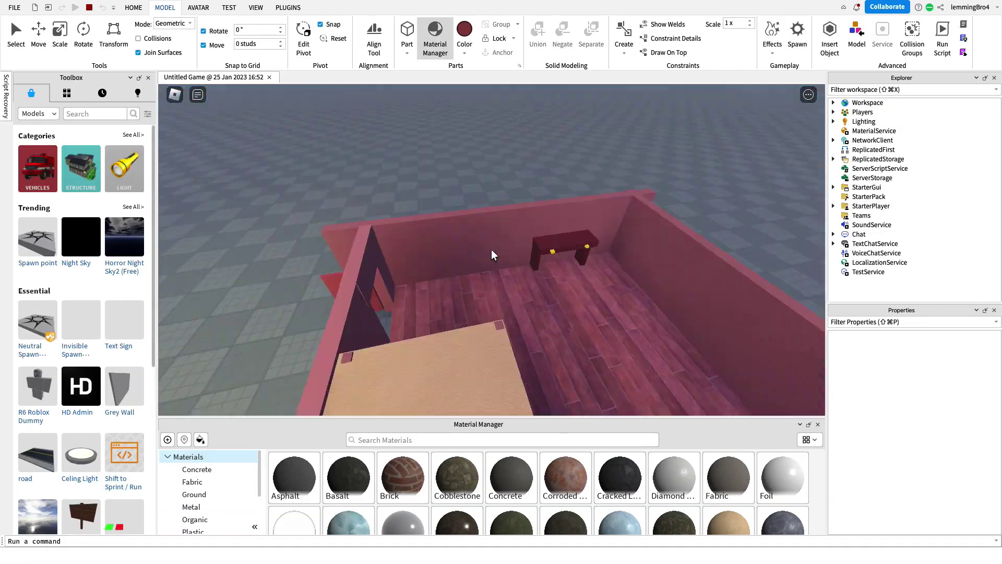
{"action": "key", "text": "Escape"}
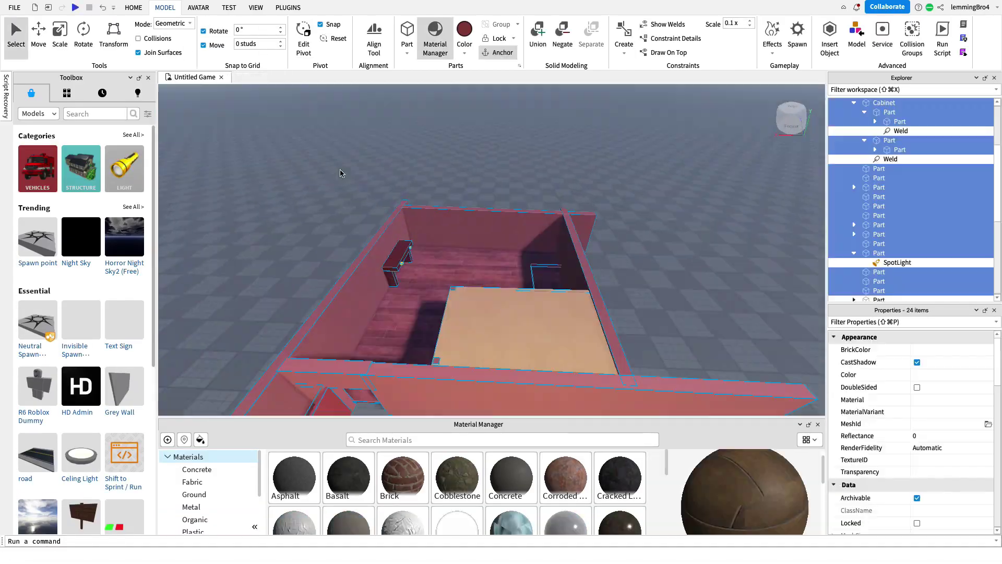
{"action": "key", "text": "w"}
{"action": "right_click_drag", "start_coordinate": [340, 174], "coordinate": [341, 170]}
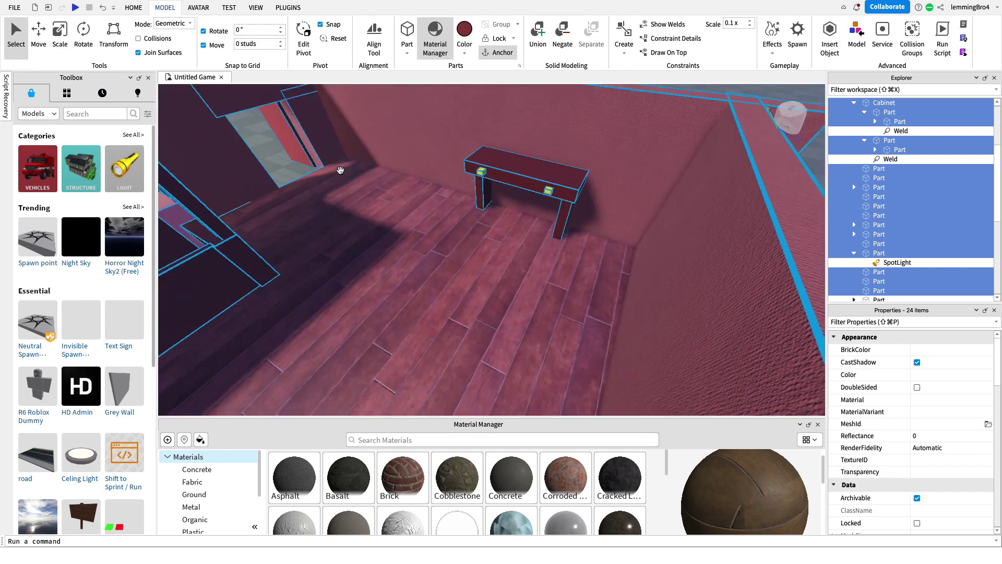